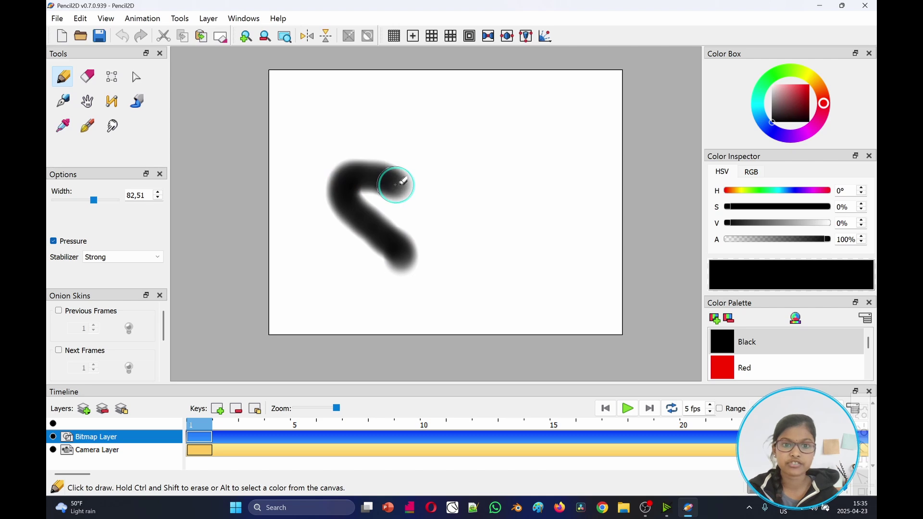
Step: Undo the curved pencil stroke, draw a new stroke across the middle of the canvas, and erase it with the Eraser
key(ctrl+z)
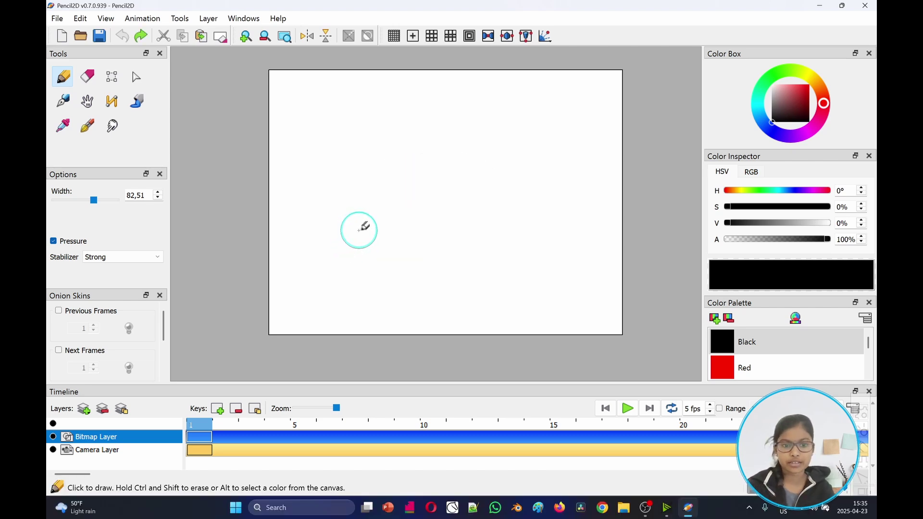
mouse_move(432, 257)
mouse_down()
mouse_move(392, 203)
mouse_move(446, 193)
mouse_move(490, 204)
mouse_move(447, 251)
mouse_move(399, 209)
mouse_move(446, 150)
mouse_move(354, 280)
mouse_move(510, 193)
mouse_up()
click(87, 76)
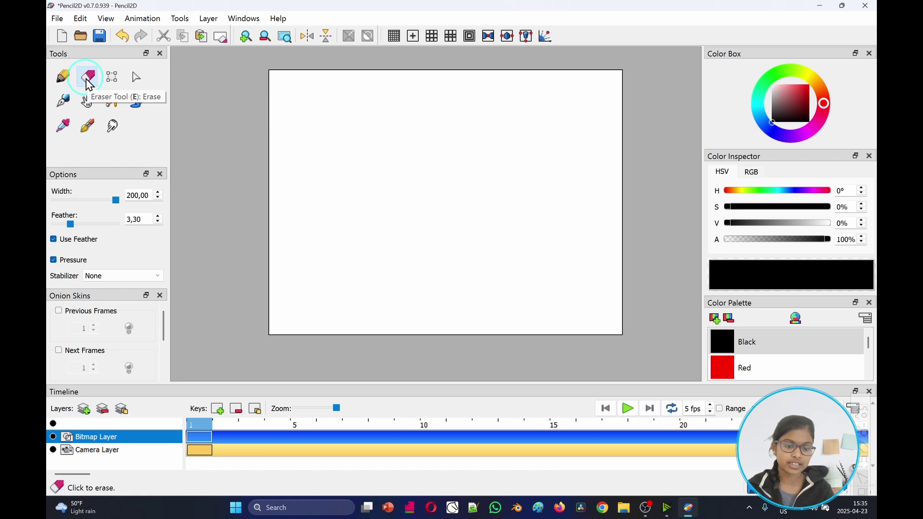
key(p)
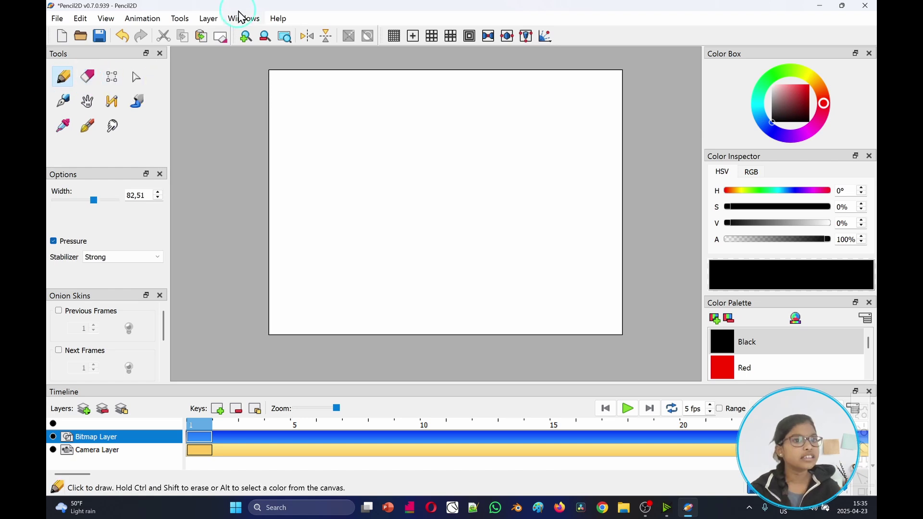
Step: Review the list of drawing tools with their shortcuts, and undo the stray pencil dab beside the canvas
click(180, 19)
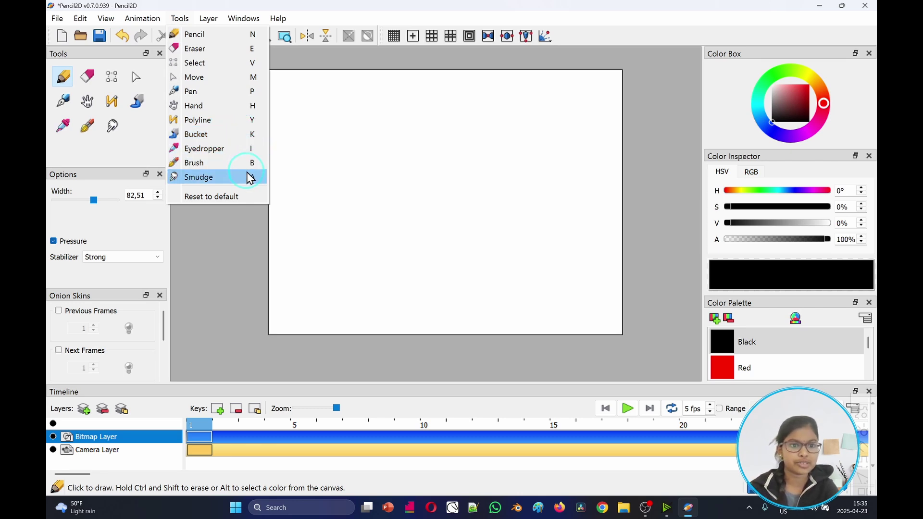
click(228, 279)
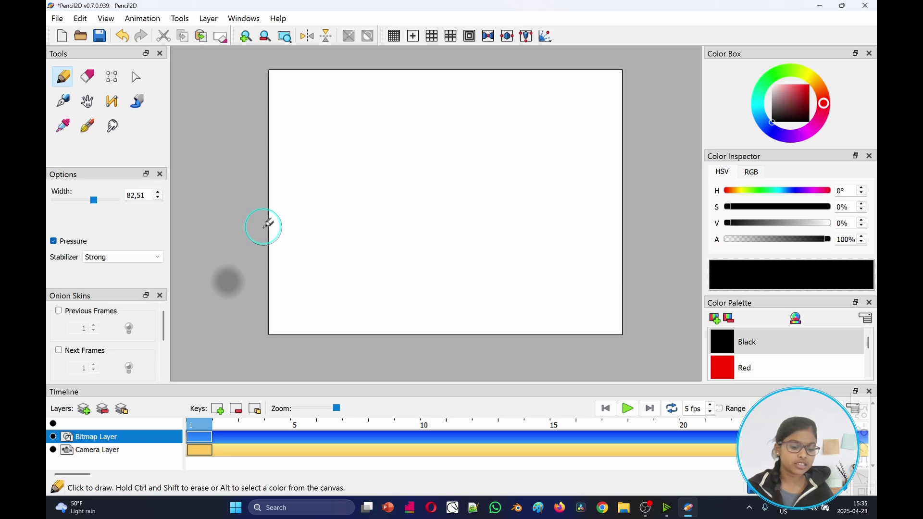
key(ctrl+shift+z)
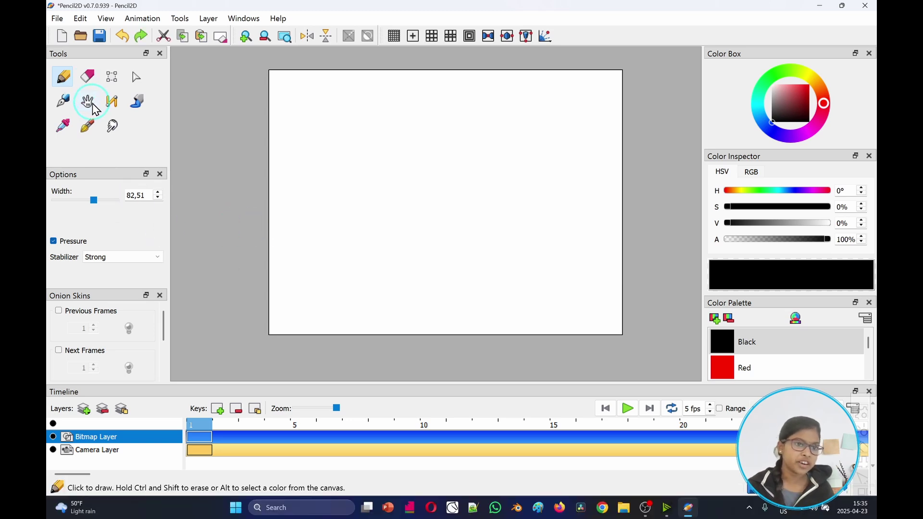
Step: Paint a looping scribble across the canvas using the Brush with its width set to 1.00
click(87, 127)
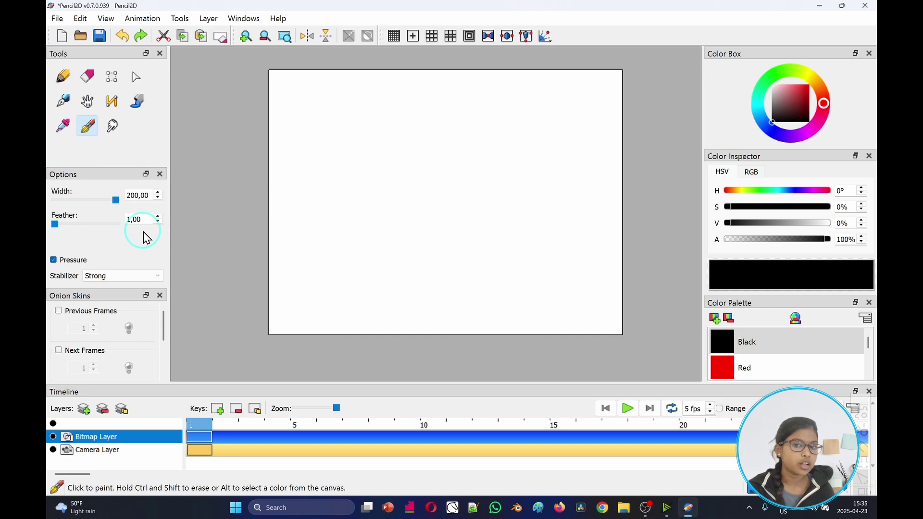
key(ctrl+z)
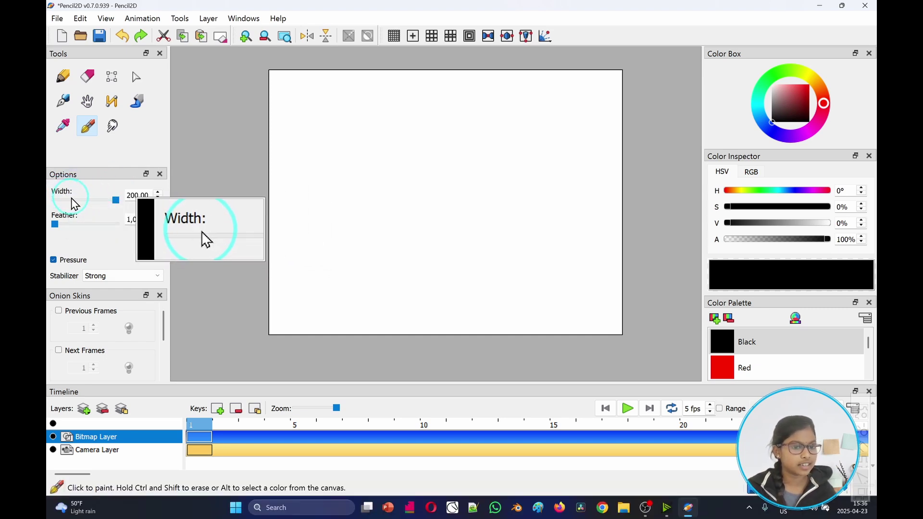
drag(114, 200, 51, 197)
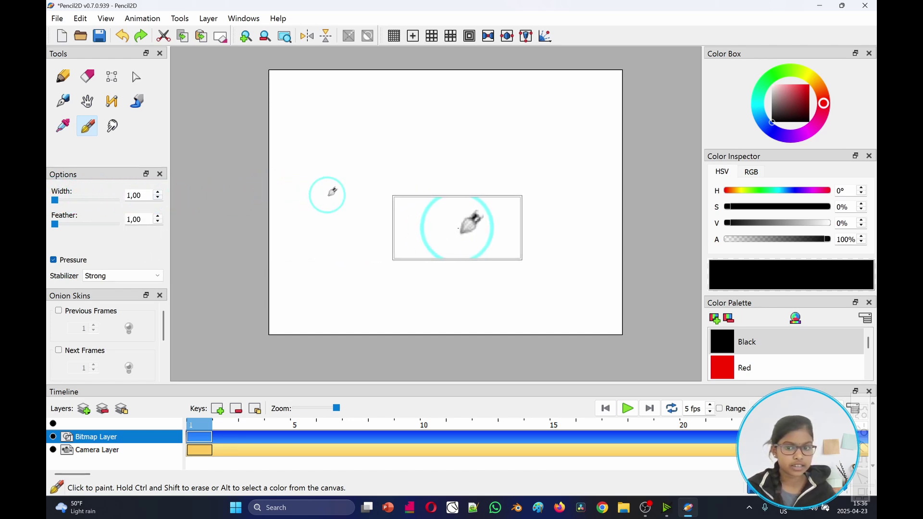
mouse_move(328, 263)
mouse_down()
mouse_move(353, 207)
mouse_move(440, 171)
mouse_move(542, 252)
mouse_move(365, 195)
mouse_move(333, 147)
mouse_move(506, 238)
mouse_move(403, 210)
mouse_move(417, 125)
mouse_move(484, 228)
mouse_move(394, 195)
mouse_up()
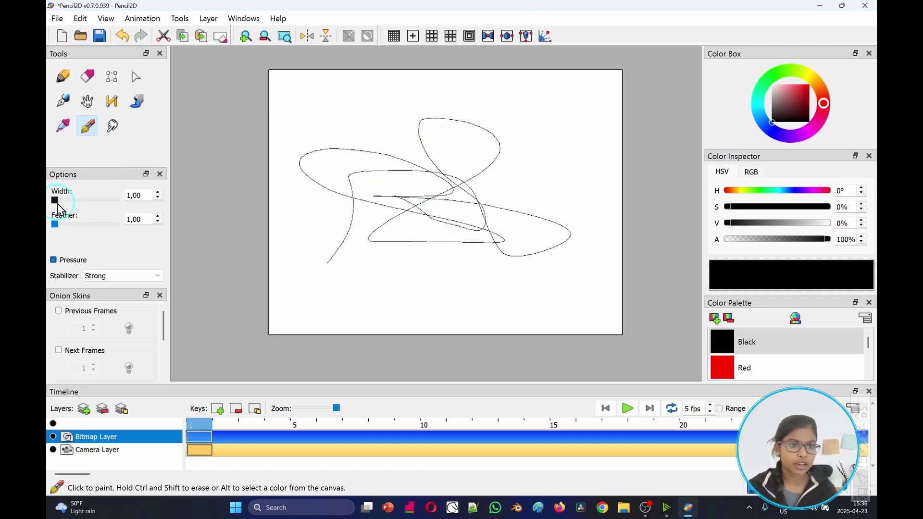
Step: Set the brush width to 200.00, try a thick looping stroke over the scribble, and undo that stroke
drag(54, 200, 118, 201)
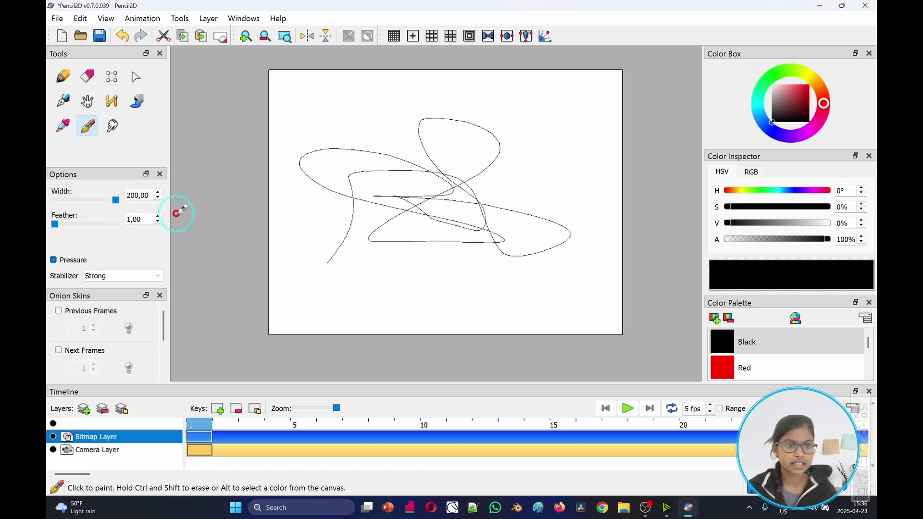
mouse_move(412, 287)
mouse_down()
mouse_move(415, 242)
mouse_move(346, 161)
mouse_move(353, 140)
mouse_move(480, 115)
mouse_move(575, 205)
mouse_move(457, 289)
mouse_up()
key(ctrl)
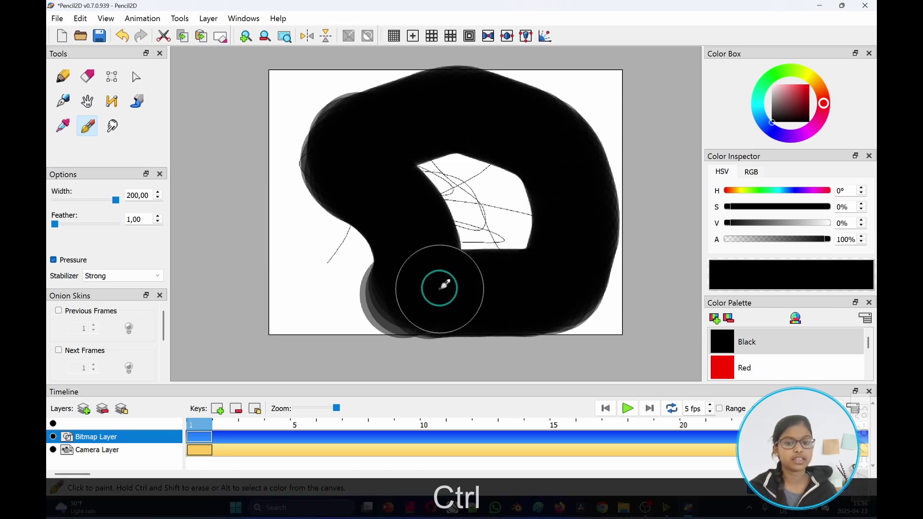
key(ctrl+z)
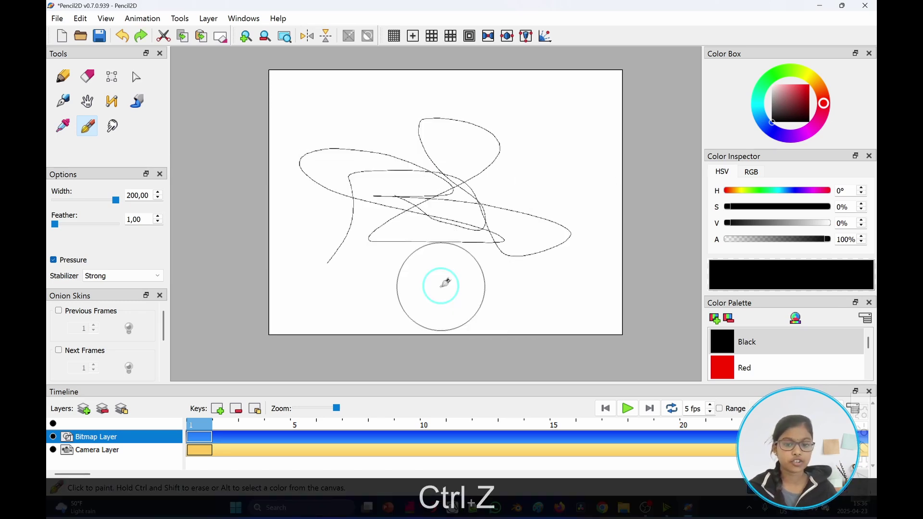
Step: Erase the thin scribble from the whole canvas with the Eraser
click(88, 78)
mouse_move(573, 241)
mouse_down()
mouse_move(592, 171)
mouse_move(451, 130)
mouse_move(351, 221)
mouse_move(615, 238)
mouse_up()
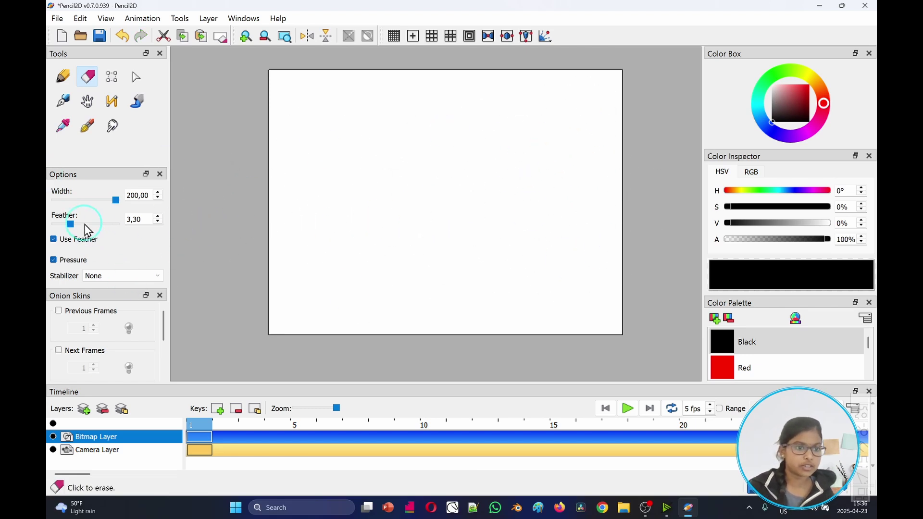
Step: Draw a large black heart outline near the centre of the canvas on frame 1 with the Pencil
key(n)
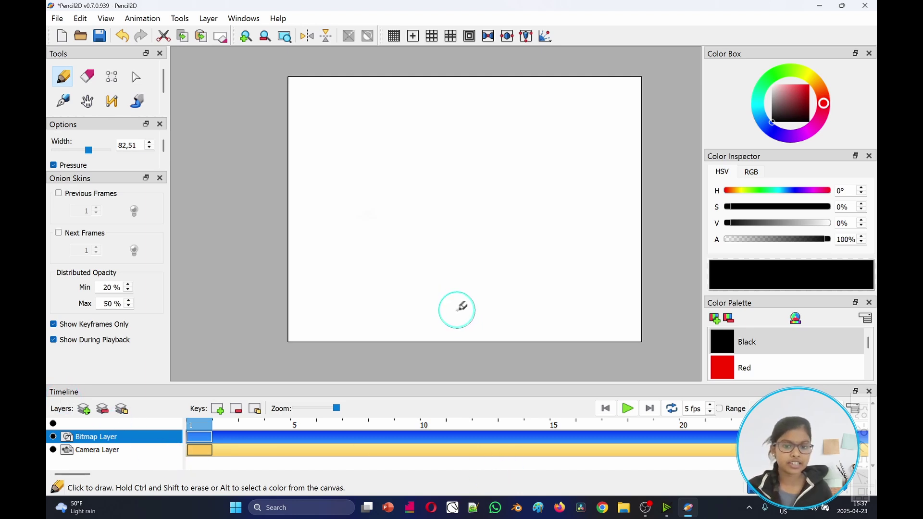
mouse_move(457, 309)
mouse_down()
mouse_move(388, 194)
mouse_move(487, 182)
mouse_move(452, 312)
mouse_up()
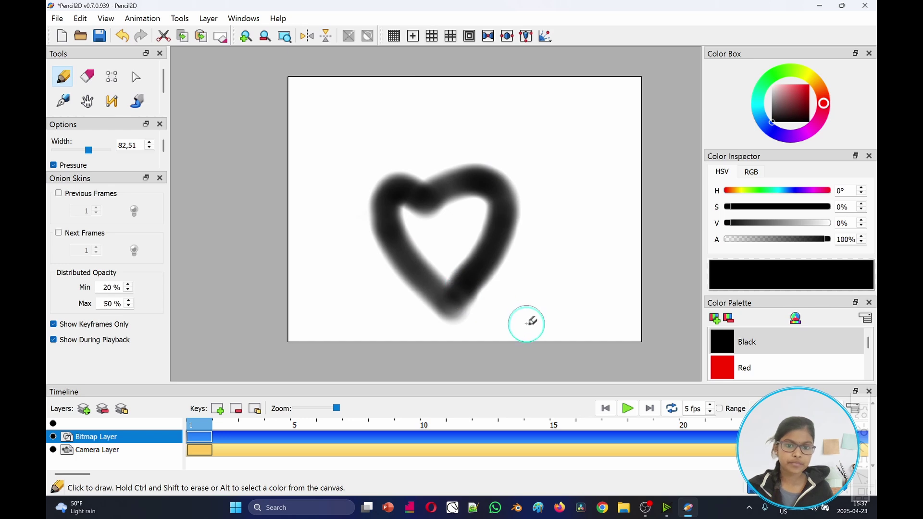
Step: Add frame 2 with previous-frame onion skinning on, and draw a smaller heart up and to the right of the first
click(219, 410)
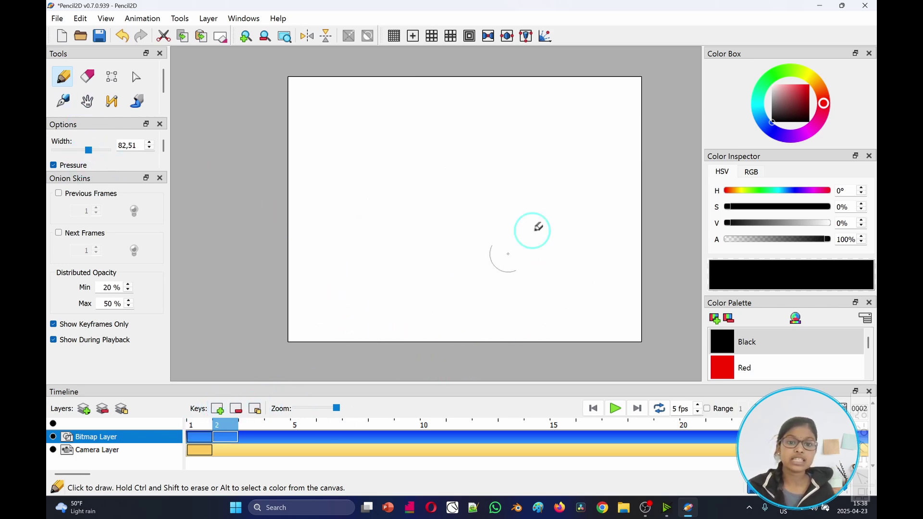
click(59, 194)
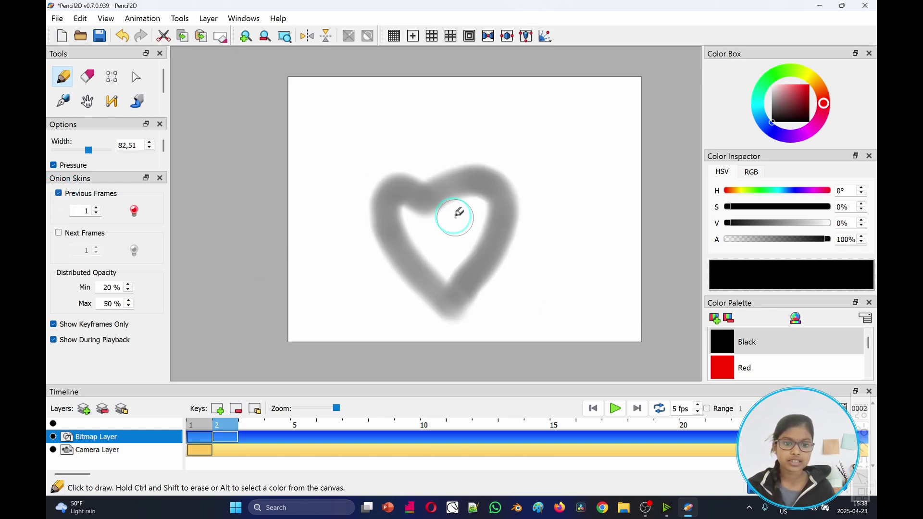
drag(536, 277, 470, 145)
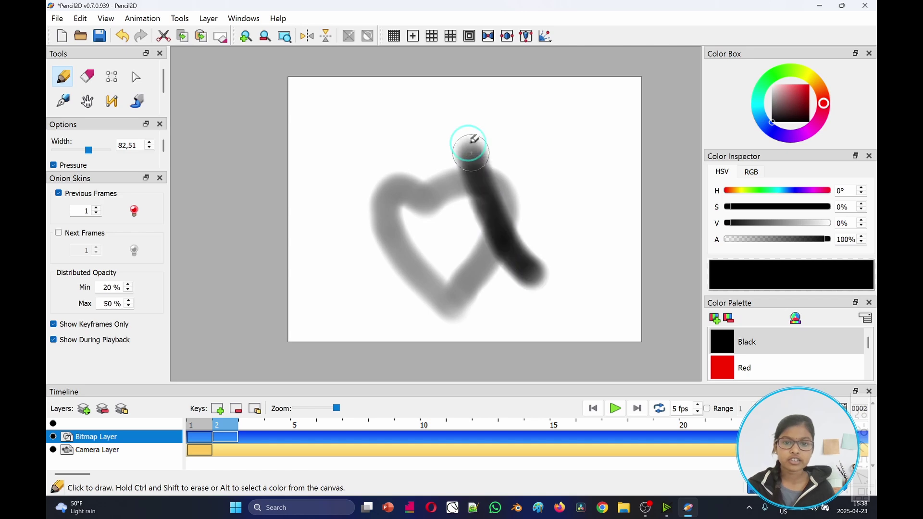
key(ctrl+z)
mouse_move(534, 231)
mouse_down()
mouse_move(498, 196)
mouse_move(508, 152)
mouse_move(529, 166)
mouse_move(579, 161)
mouse_move(556, 211)
mouse_move(539, 225)
mouse_up()
Step: Add frame 3 and draw an even smaller heart across the canvas's upper right edge, undoing the first attempt and redrawing it
click(217, 408)
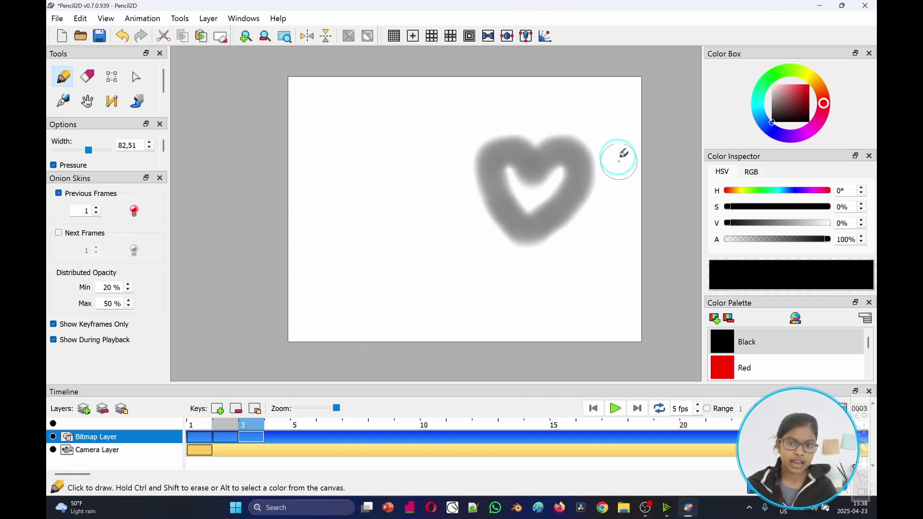
mouse_move(621, 182)
mouse_down()
mouse_move(590, 181)
mouse_move(571, 145)
mouse_move(572, 118)
mouse_move(600, 122)
mouse_move(614, 143)
mouse_move(624, 123)
mouse_move(645, 125)
mouse_move(652, 150)
mouse_move(638, 177)
mouse_move(607, 187)
mouse_up()
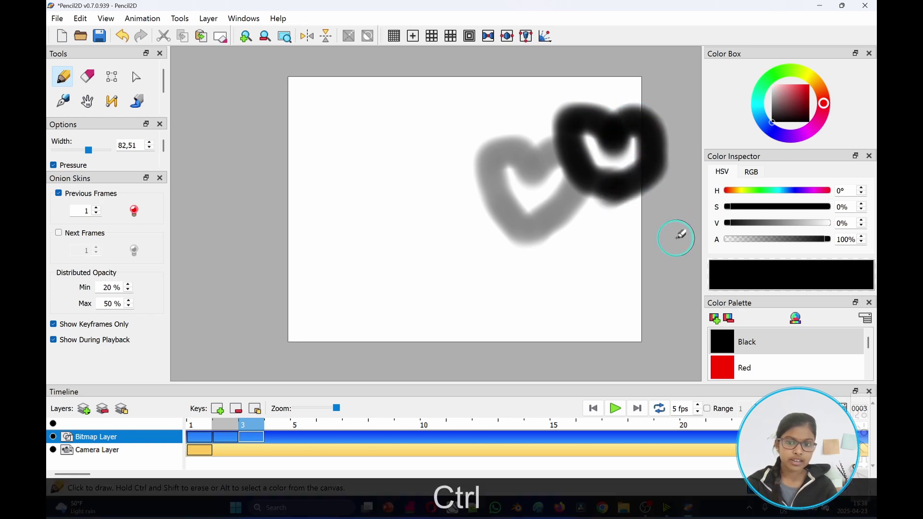
key(ctrl+z)
mouse_move(620, 192)
mouse_down()
mouse_move(584, 164)
mouse_move(631, 128)
mouse_move(643, 151)
mouse_move(608, 202)
mouse_up()
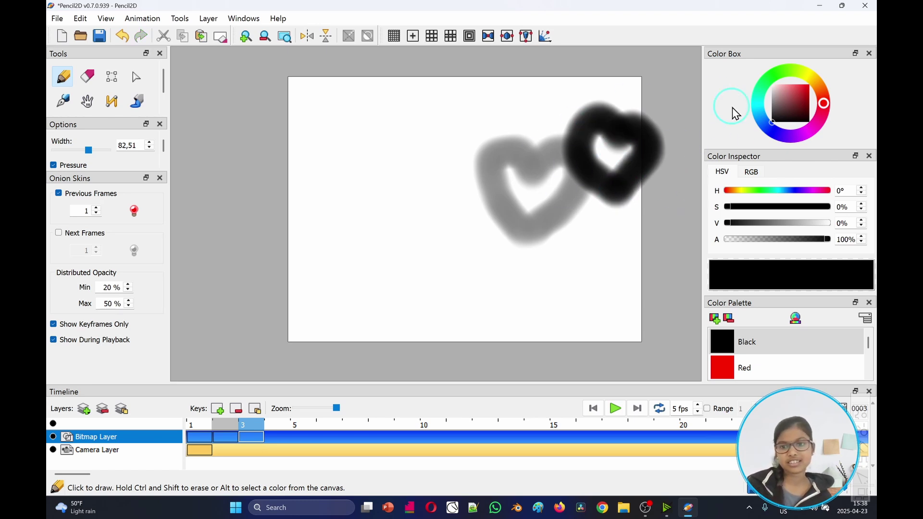
Step: Turn off the previous-frame onion skin and play the heart animation once from frame 1
click(200, 427)
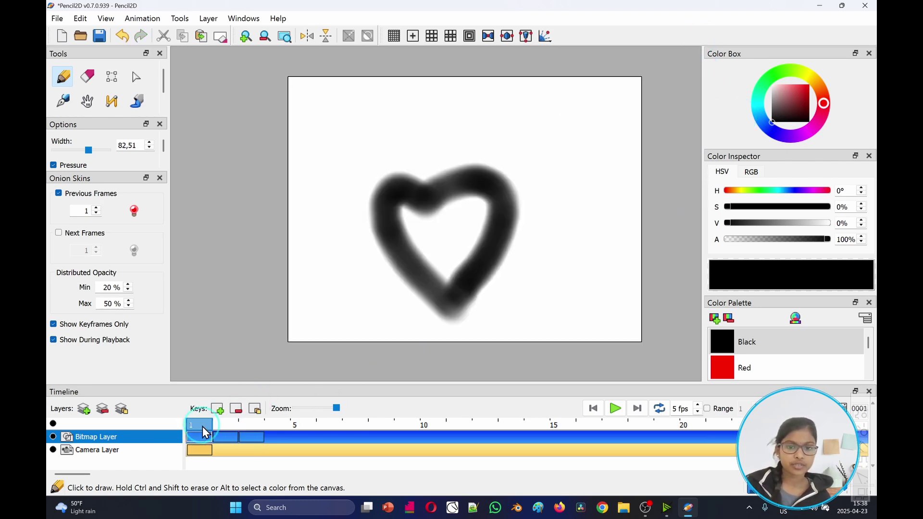
click(59, 194)
click(615, 411)
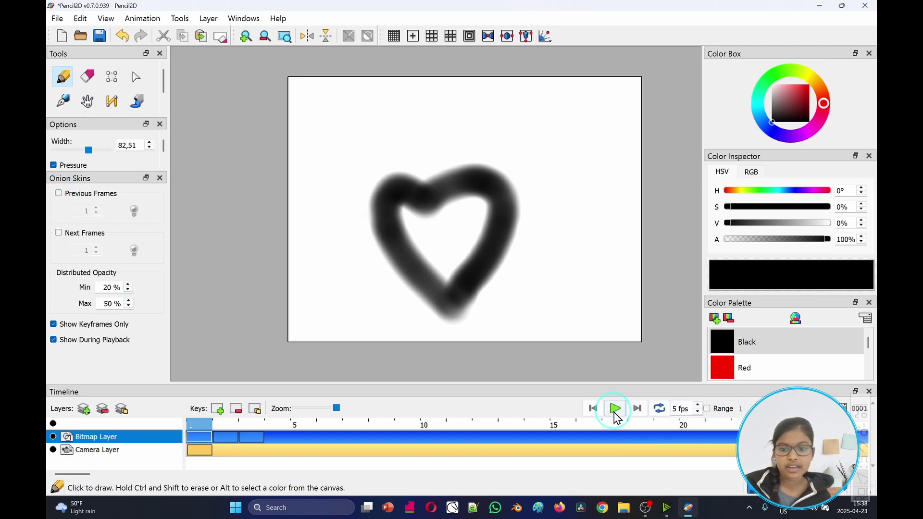
Step: Turn on looping, play the heart animation, and stop the playback
click(662, 414)
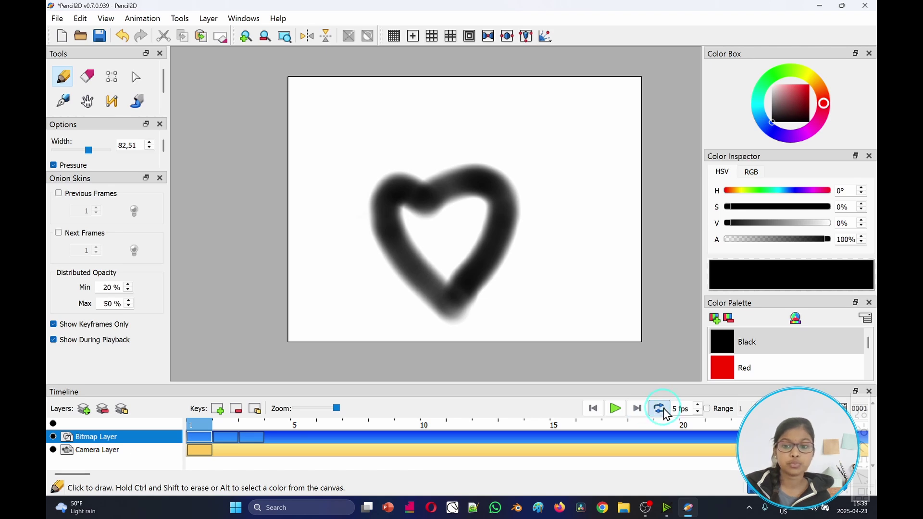
click(615, 409)
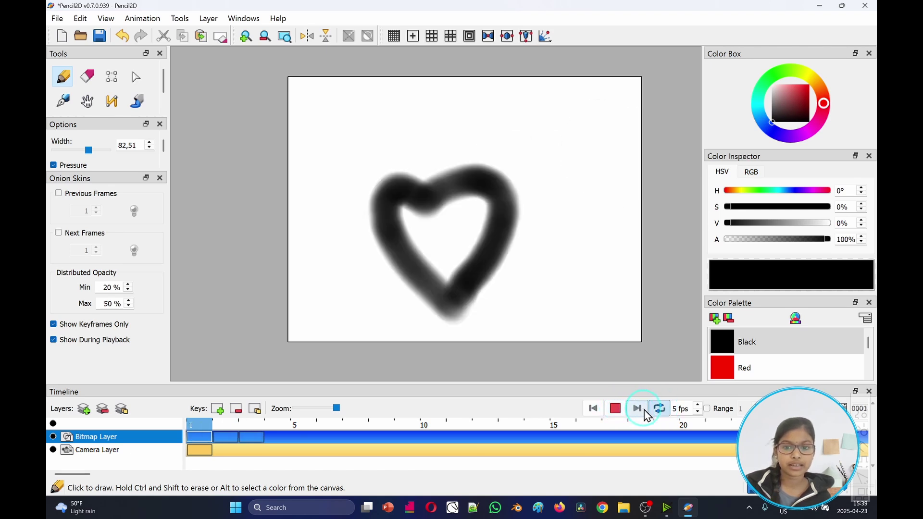
click(616, 409)
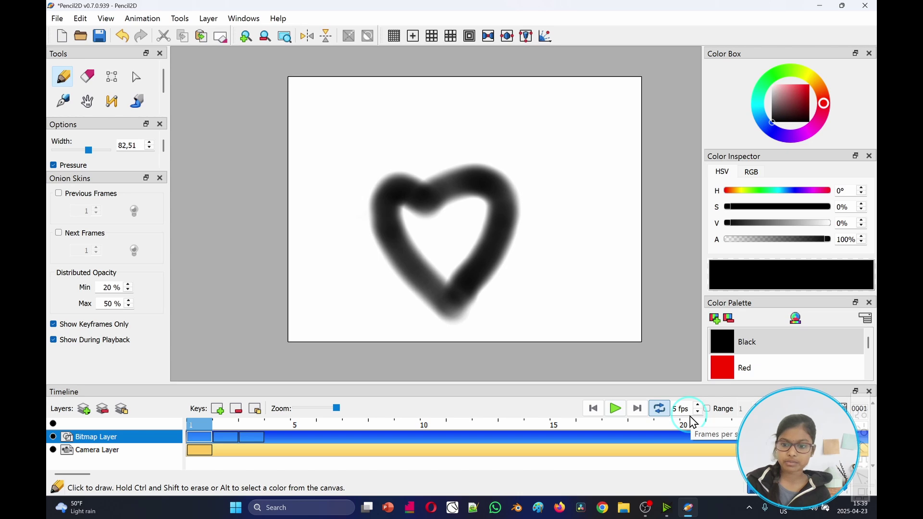
Step: Set the frame rate to 3 fps and play the looping heart animation
click(698, 412)
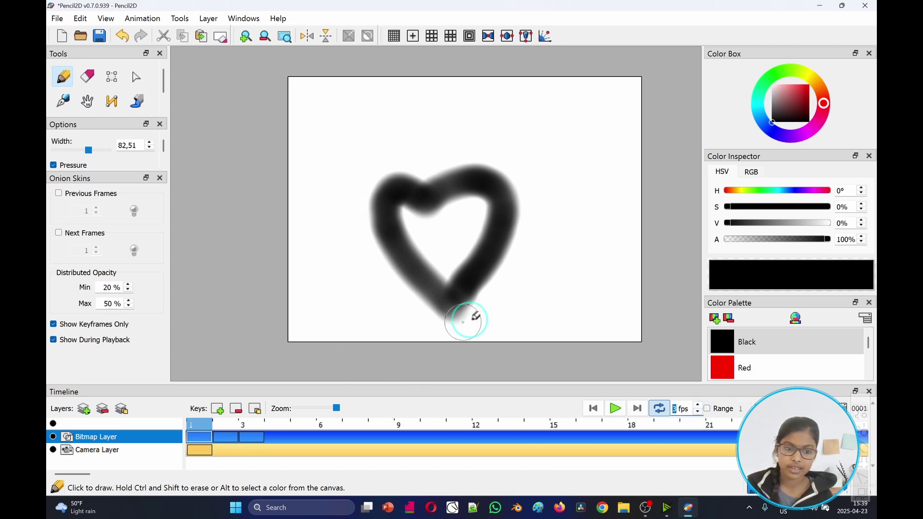
key(space)
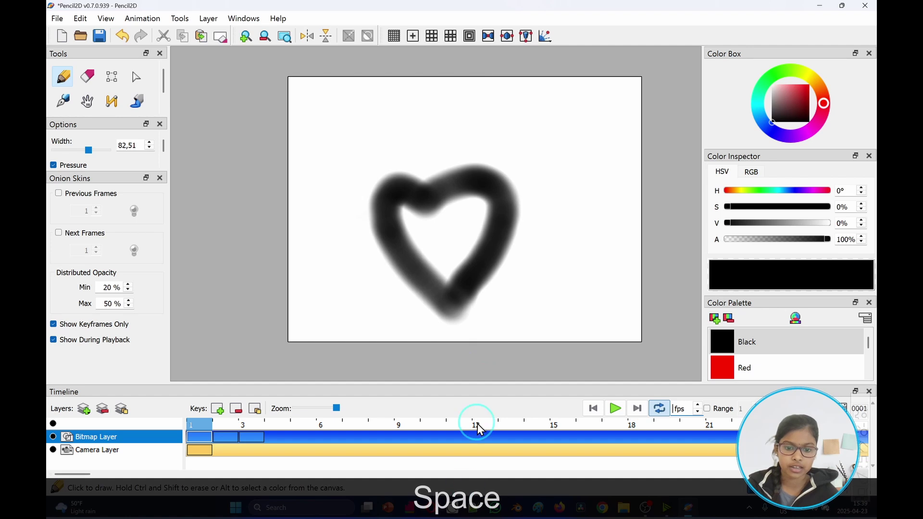
click(620, 411)
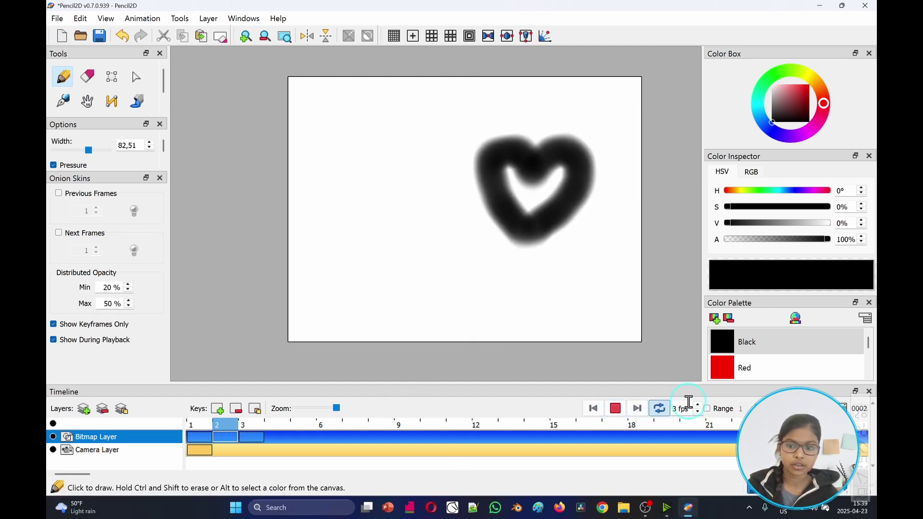
Step: Raise the frame rate step by step past 9 fps while the heart animation is looping
click(698, 406)
click(698, 407)
click(698, 406)
click(698, 406)
click(699, 406)
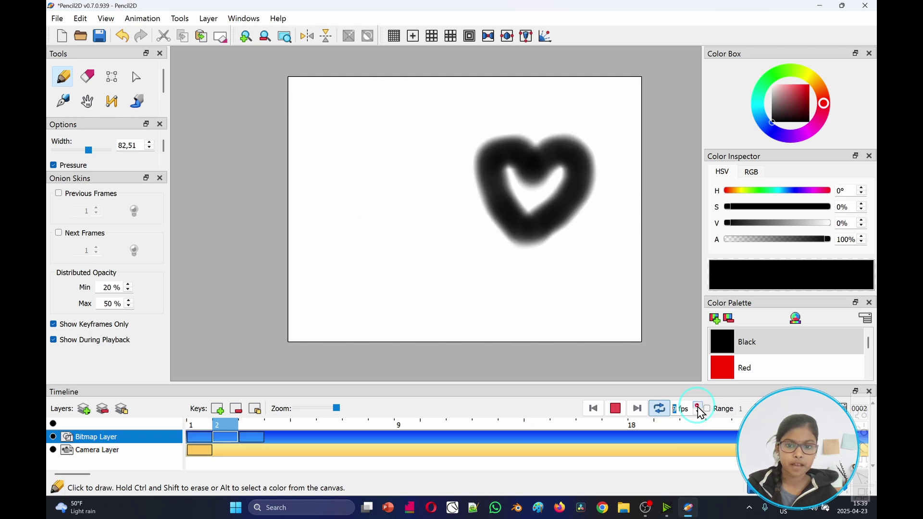
click(698, 406)
click(698, 406)
click(698, 406)
Step: Clear the remaining heart drawings by removing frames 2 and 1 from the Bitmap Layer and adding blank frames
click(230, 423)
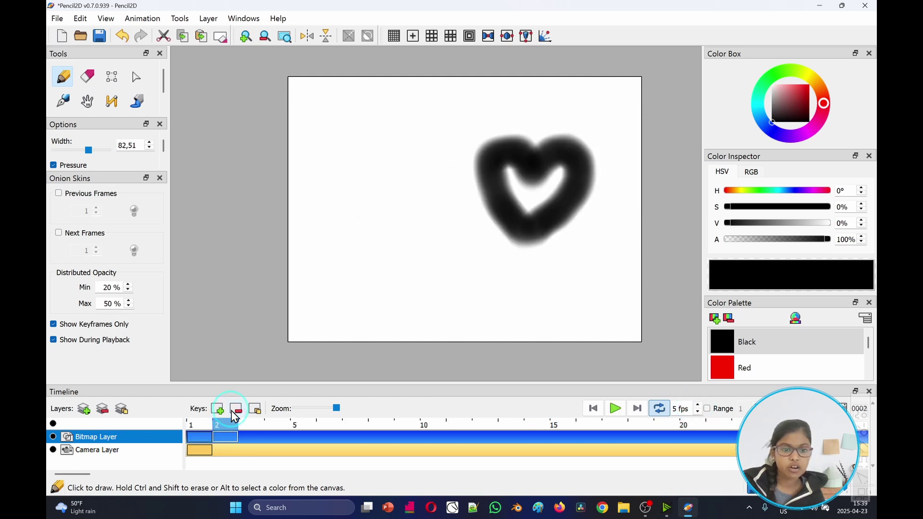
click(236, 408)
click(218, 408)
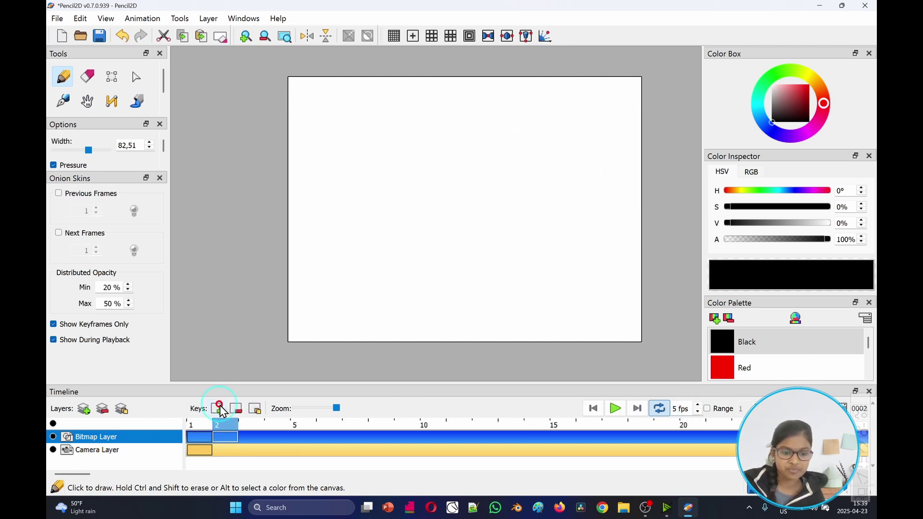
click(202, 425)
click(225, 410)
click(236, 409)
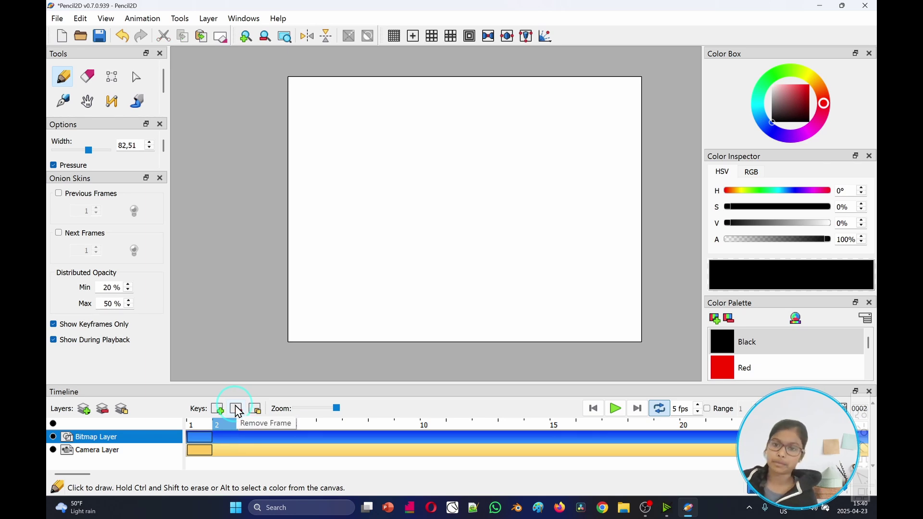
click(218, 408)
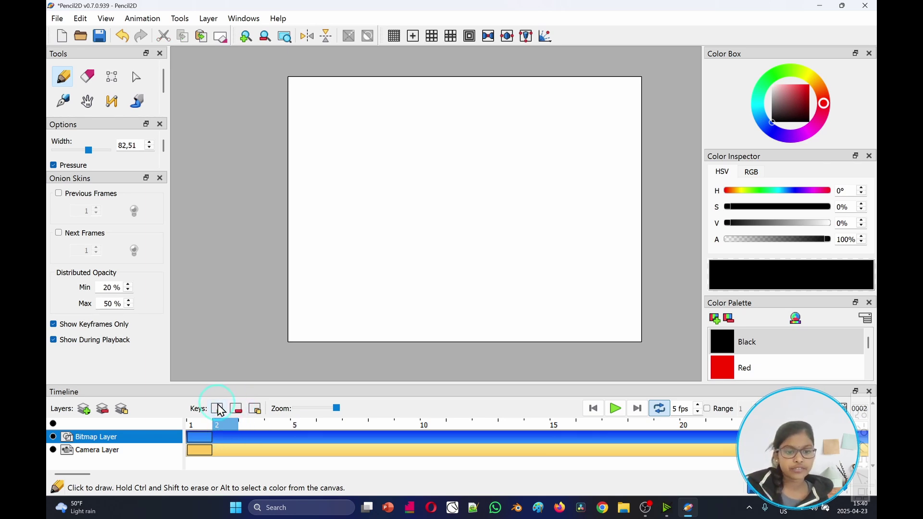
Step: Add blank frames 2 and 3 to the Bitmap Layer and remove both so that only frame 1 remains
click(218, 409)
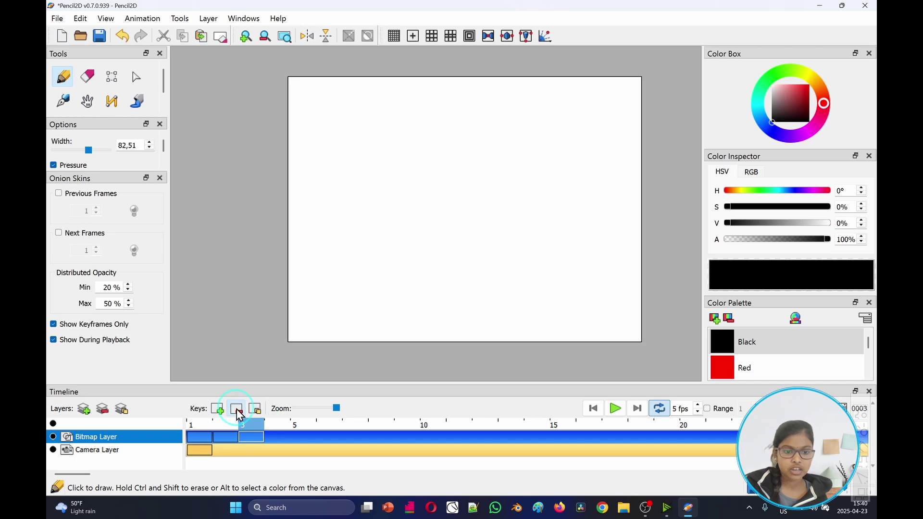
click(237, 411)
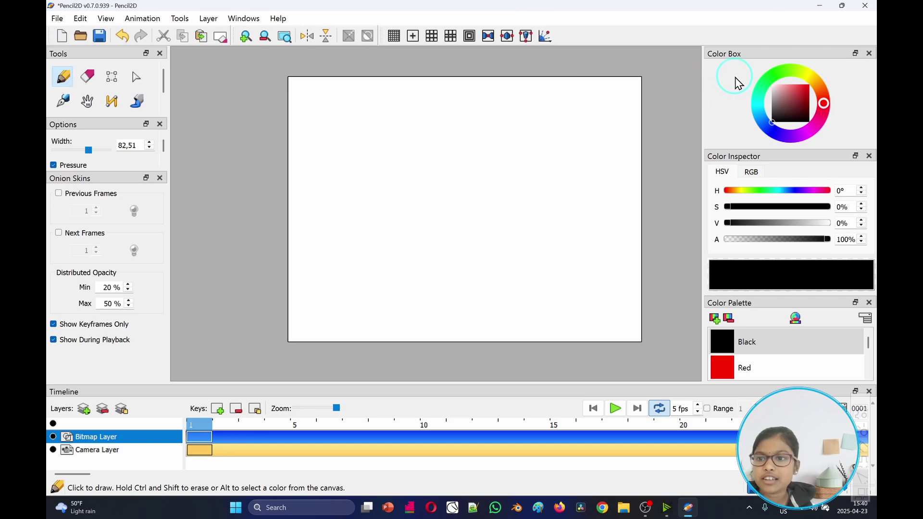
Step: Set the color's hue to 180° and try two test strokes on the canvas, undoing each one
drag(758, 129, 748, 92)
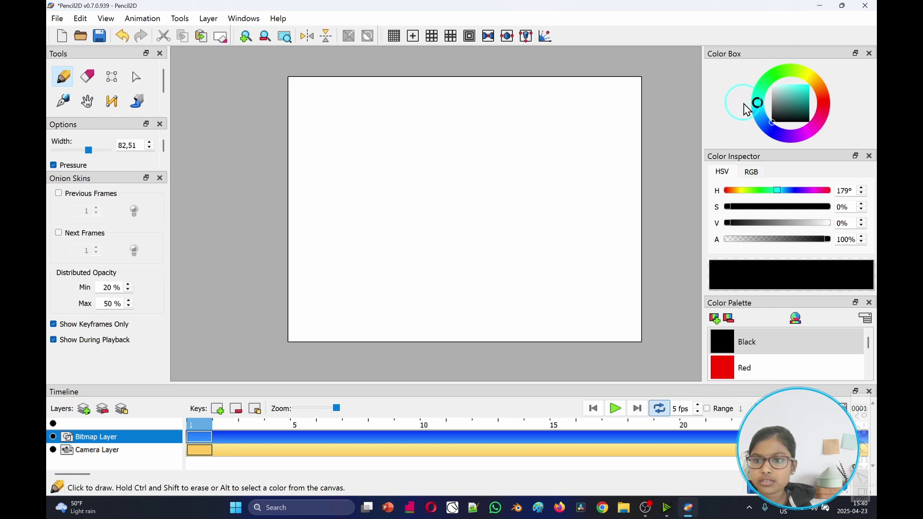
drag(744, 103, 773, 130)
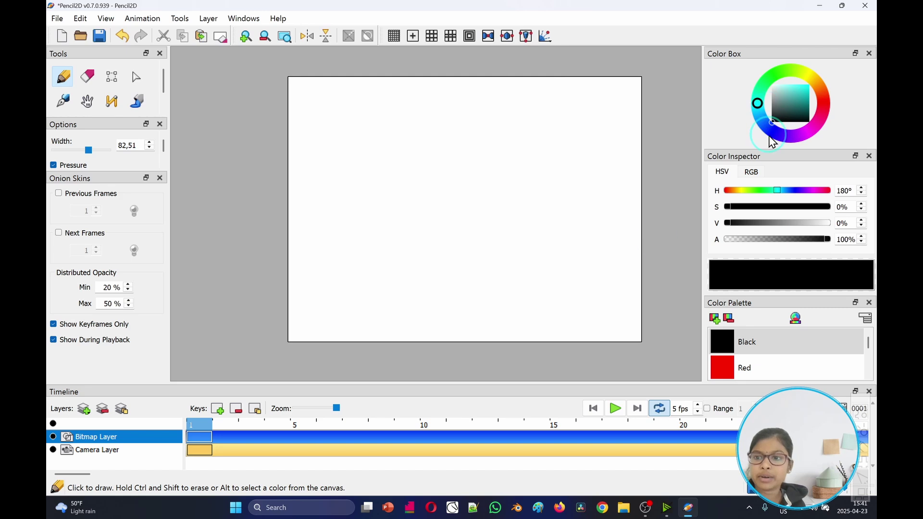
mouse_move(485, 331)
mouse_down()
mouse_move(412, 246)
mouse_move(380, 231)
mouse_move(375, 144)
mouse_move(539, 250)
mouse_move(516, 207)
mouse_move(512, 233)
mouse_move(552, 243)
mouse_up()
key(ctrl+z)
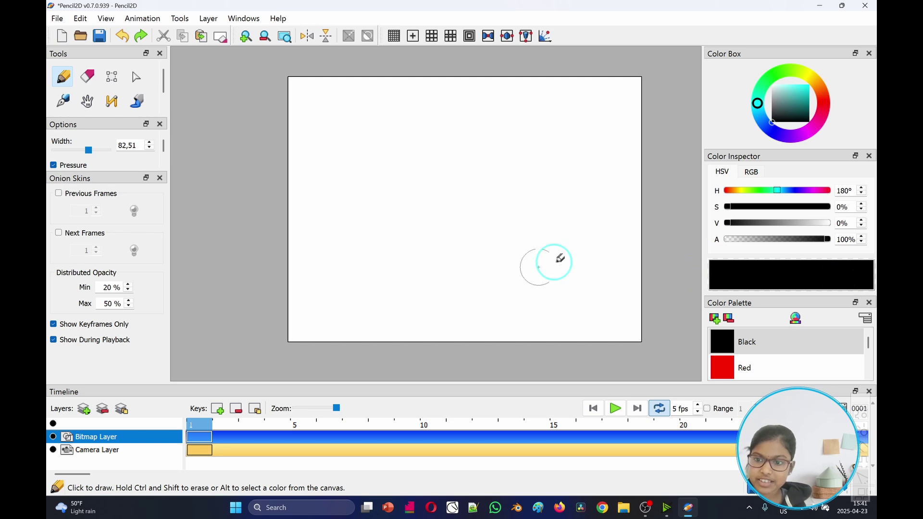
mouse_move(493, 308)
mouse_down()
mouse_move(465, 297)
mouse_move(412, 94)
mouse_move(485, 113)
mouse_move(424, 291)
mouse_up()
key(ctrl+z)
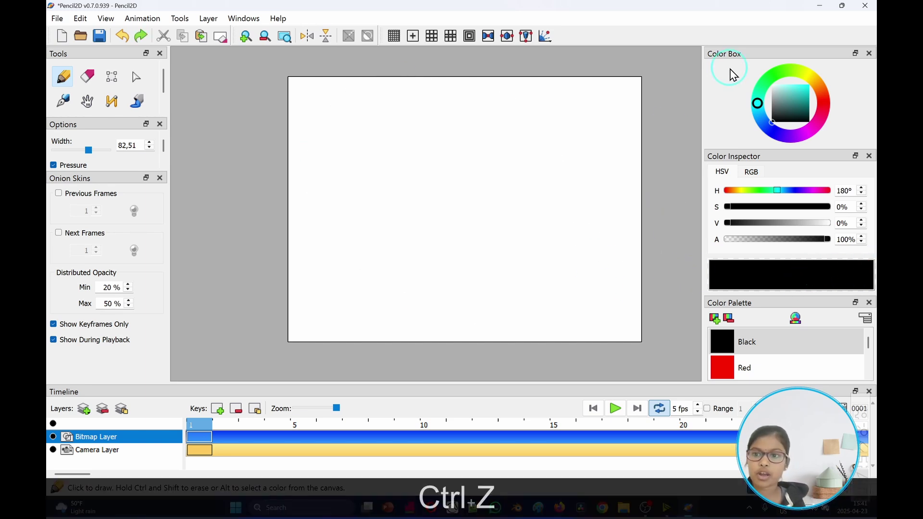
Step: Try a stroke in a muted teal with 26% saturation and 55% value, undo it, and return the color to black
click(781, 101)
mouse_move(580, 310)
mouse_down()
mouse_move(547, 274)
mouse_move(356, 140)
mouse_move(320, 238)
mouse_up()
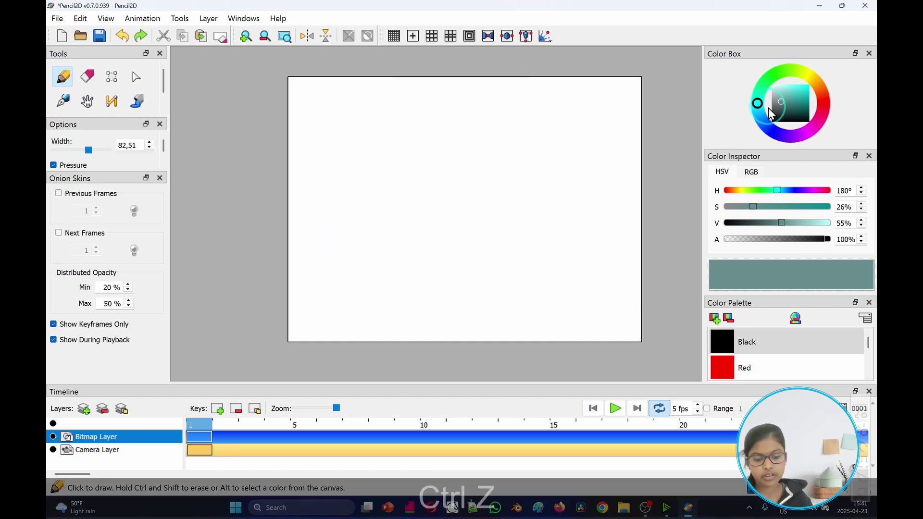
key(ctrl+z)
drag(784, 107, 772, 139)
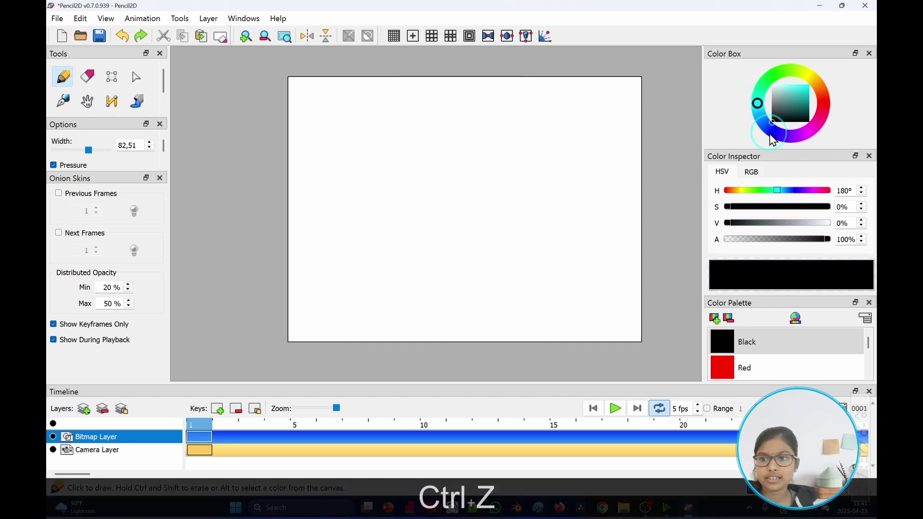
Step: Mix a very light cyan with 33% saturation and 100% value, and draw a heart with it on frame 1
drag(806, 101, 813, 92)
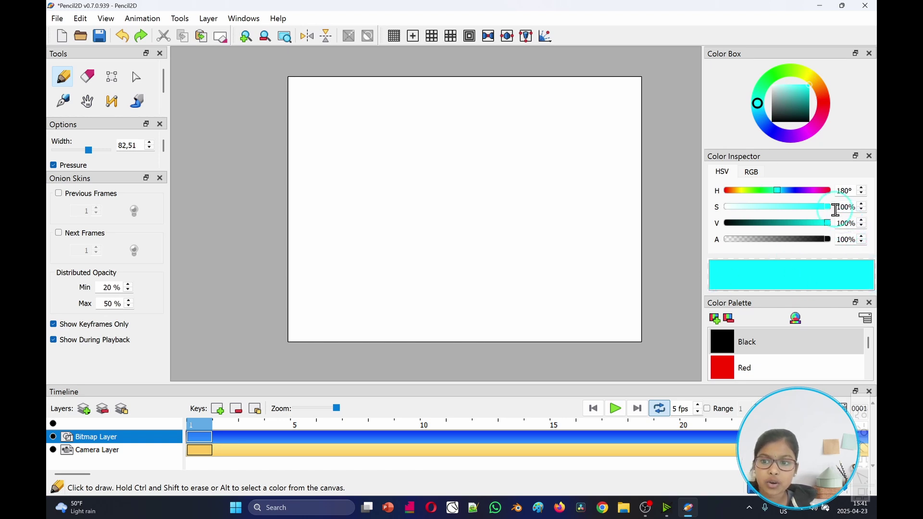
mouse_move(824, 207)
mouse_down()
mouse_move(732, 210)
mouse_move(757, 210)
mouse_move(755, 198)
mouse_move(721, 198)
mouse_move(864, 223)
mouse_move(763, 186)
mouse_move(778, 213)
mouse_move(709, 144)
mouse_up()
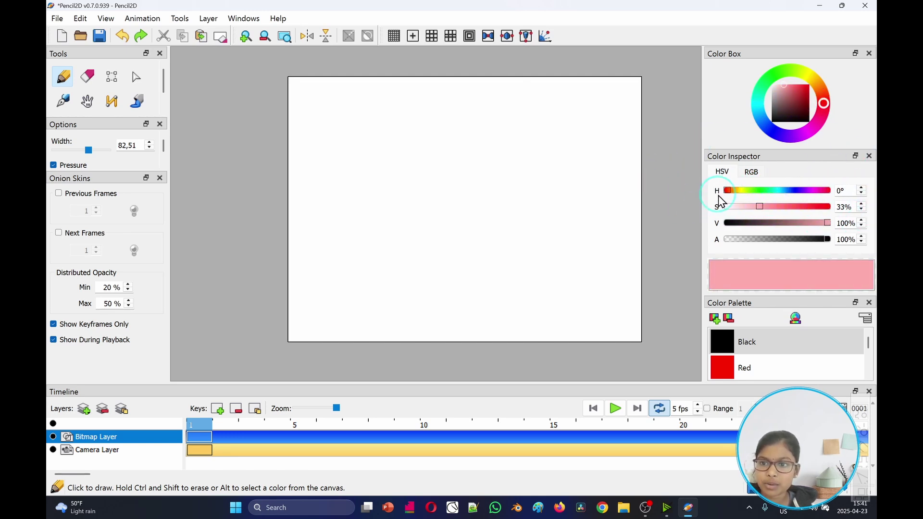
mouse_move(720, 200)
mouse_down()
mouse_move(818, 207)
mouse_move(707, 202)
mouse_up()
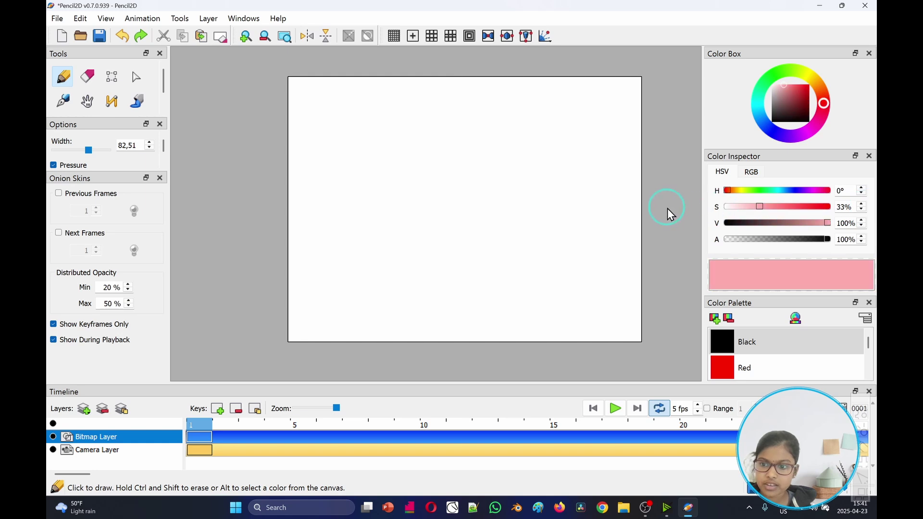
click(772, 191)
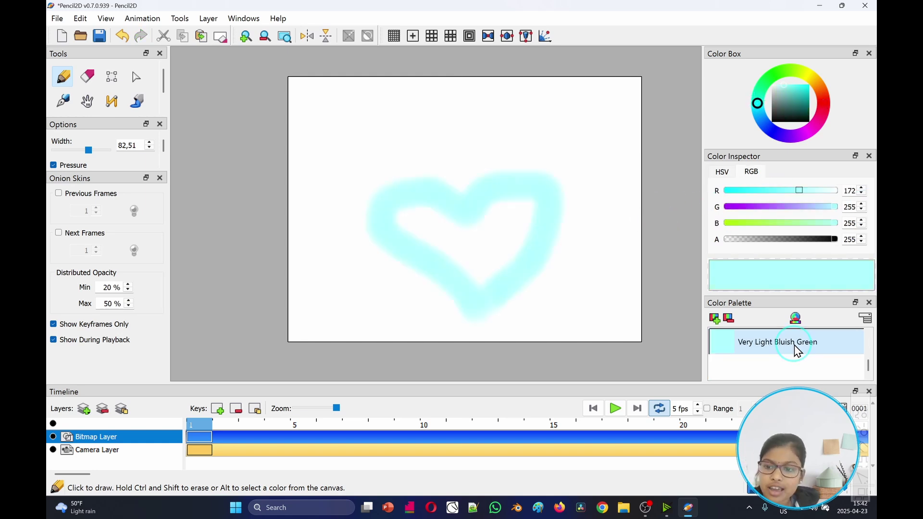
Step: Look through the swatches of the Color Palette and enlarge it to show more colors at once
scroll(806, 348, up, 2)
scroll(806, 352, up, 8)
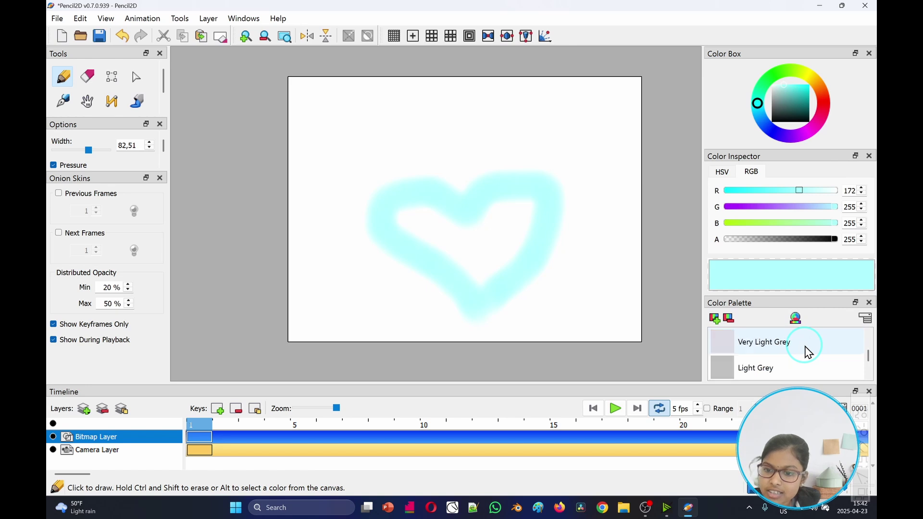
scroll(807, 352, down, 7)
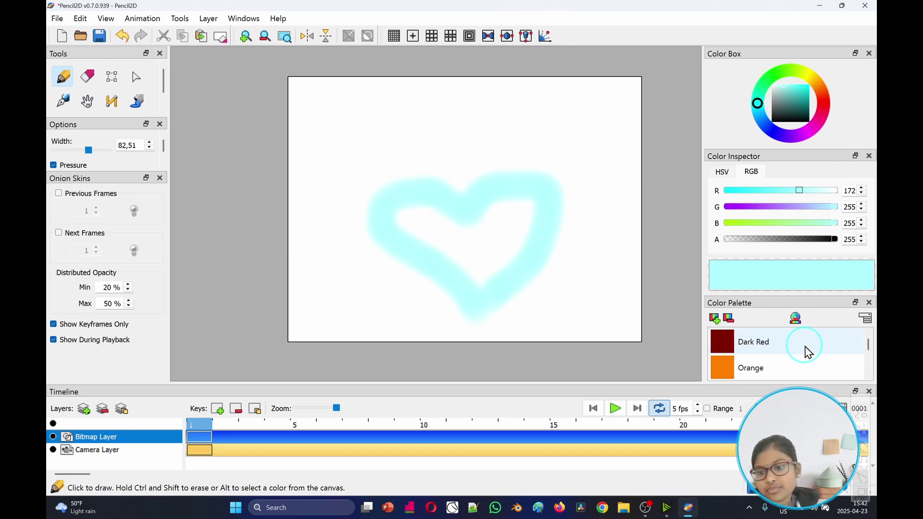
scroll(808, 353, down, 3)
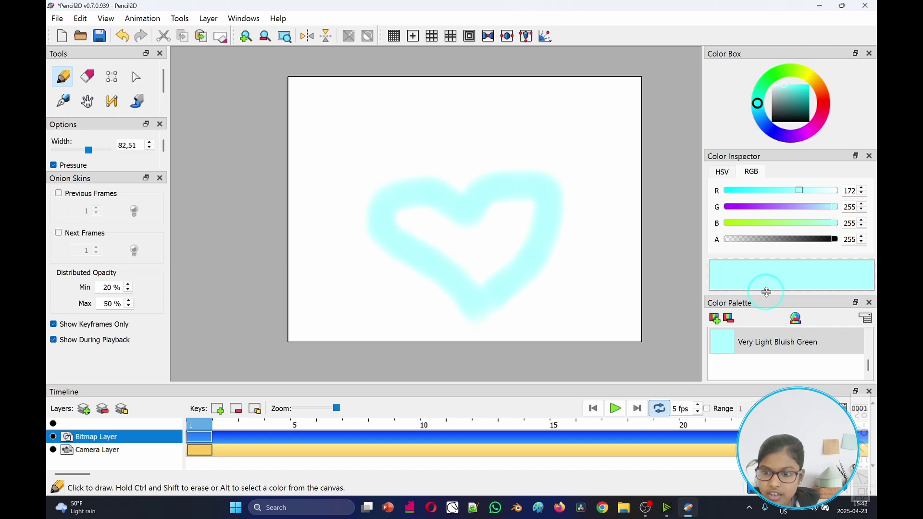
drag(766, 292, 762, 229)
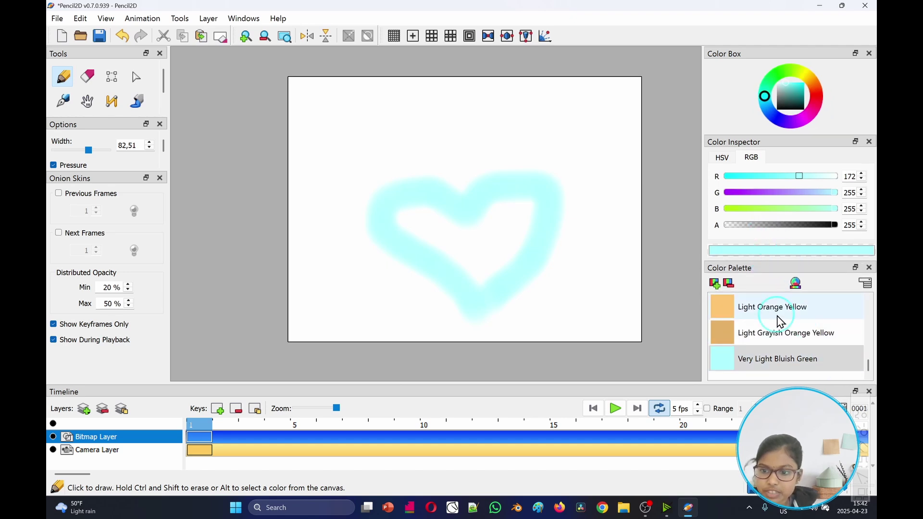
scroll(777, 326, up, 10)
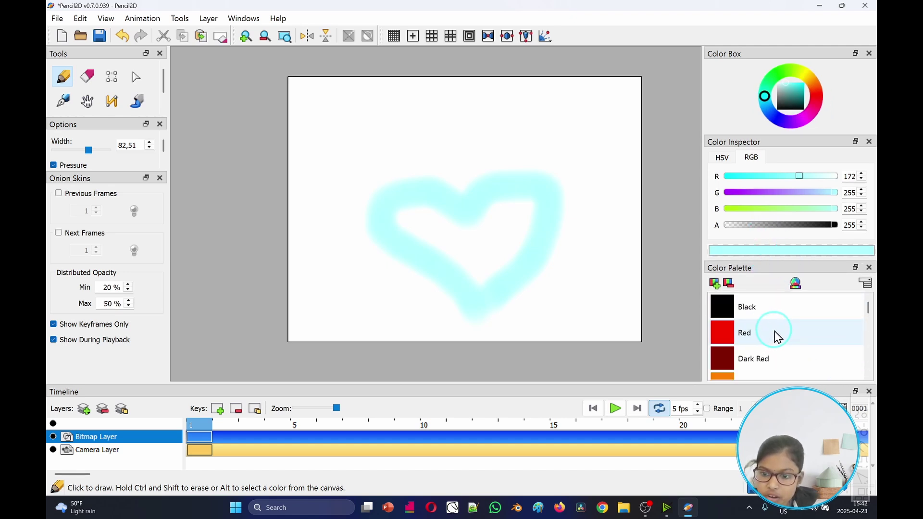
Step: Try a scribble in Red over the heart, undo both drawings, and select Dark Red as the color
click(775, 333)
mouse_move(569, 312)
mouse_down()
mouse_move(361, 161)
mouse_move(465, 233)
mouse_move(635, 305)
mouse_up()
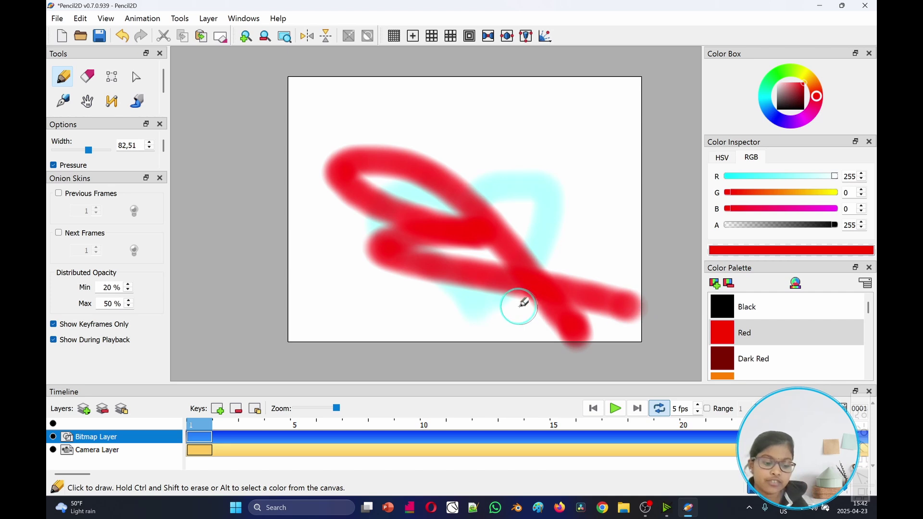
key(ctrl+z)
click(768, 365)
key(ctrl+z)
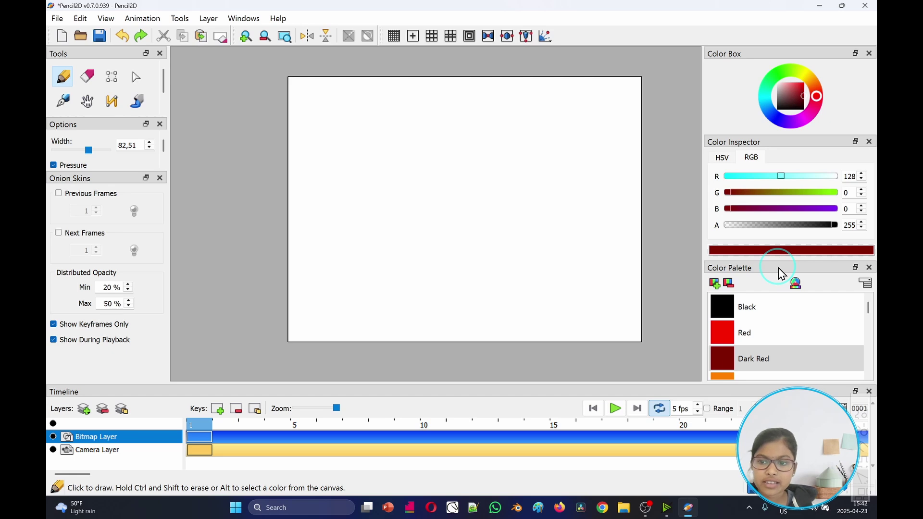
Step: Dock the Color Palette together with the Color Box as one tabbed group and look through the palette's colors
drag(778, 267, 781, 91)
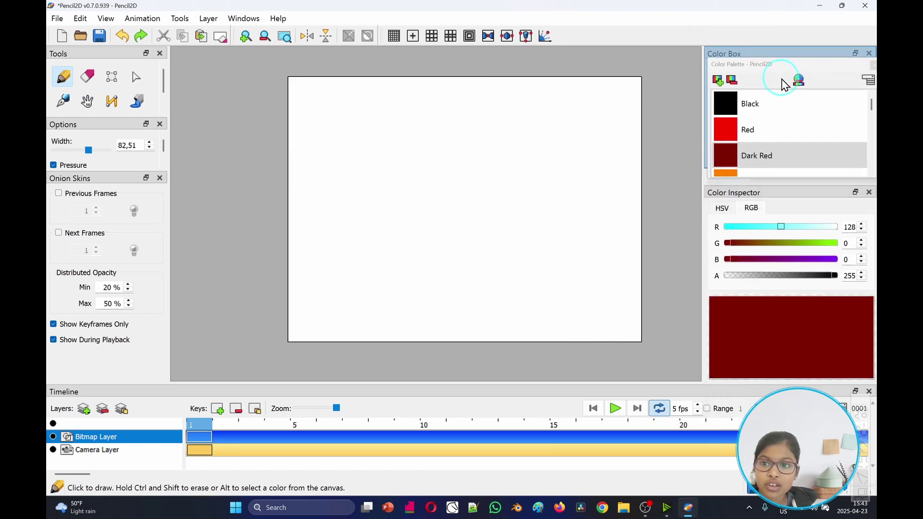
scroll(818, 97, down, 2)
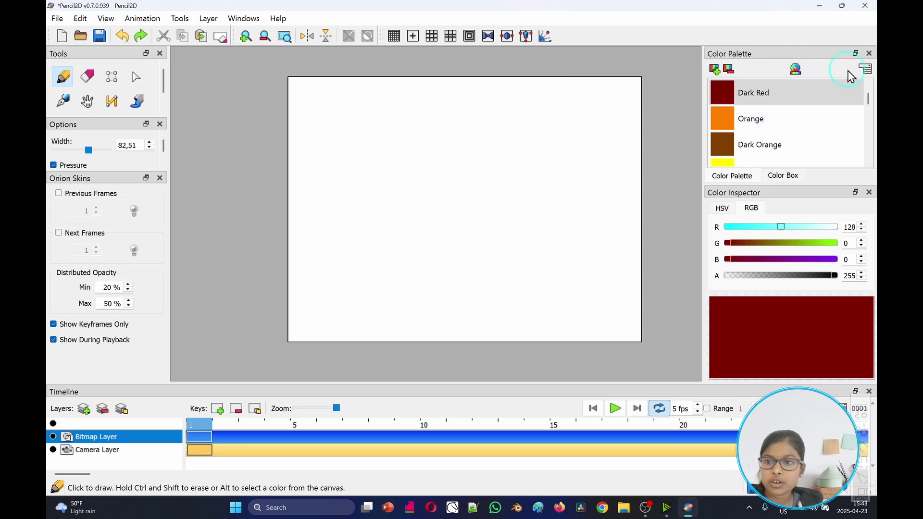
scroll(818, 117, up, 2)
scroll(801, 94, down, 6)
scroll(803, 112, down, 1)
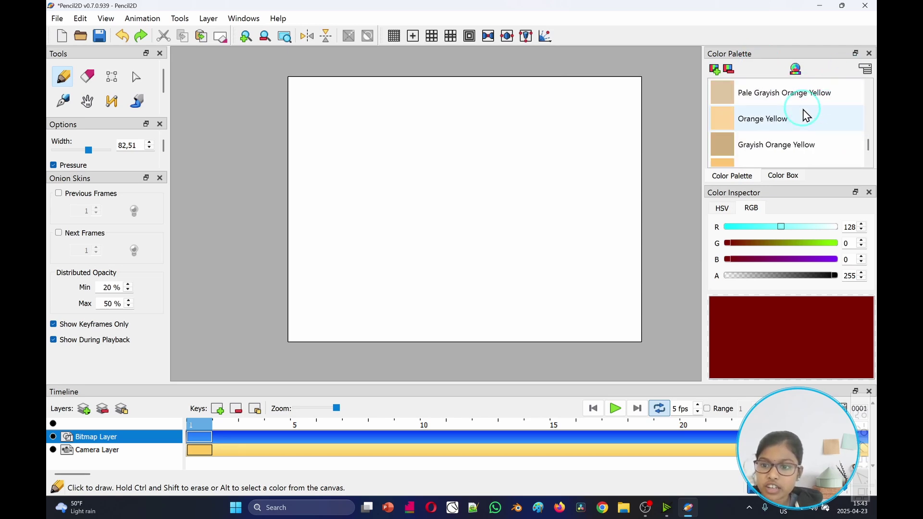
scroll(804, 135, up, 5)
Step: Alternate between the Color Box and the Color Palette in their shared group, ending on the Color Palette
click(774, 177)
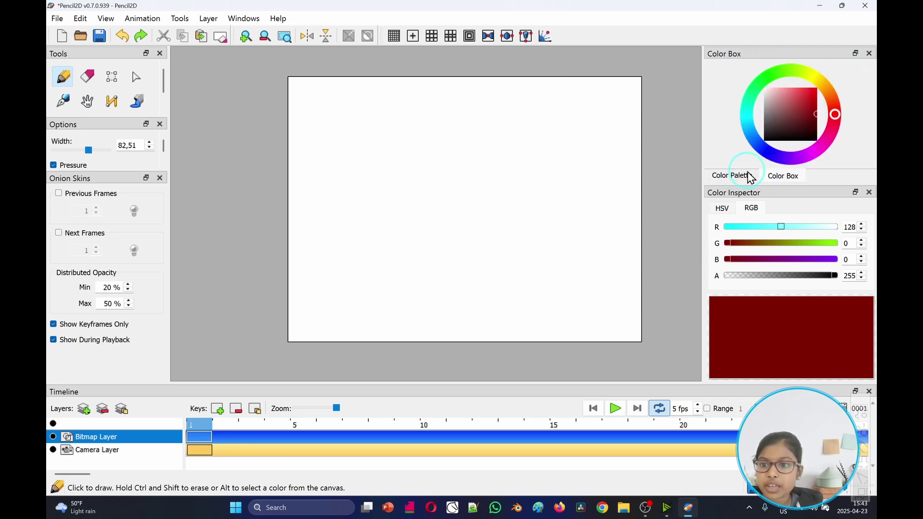
click(738, 176)
click(786, 176)
click(743, 176)
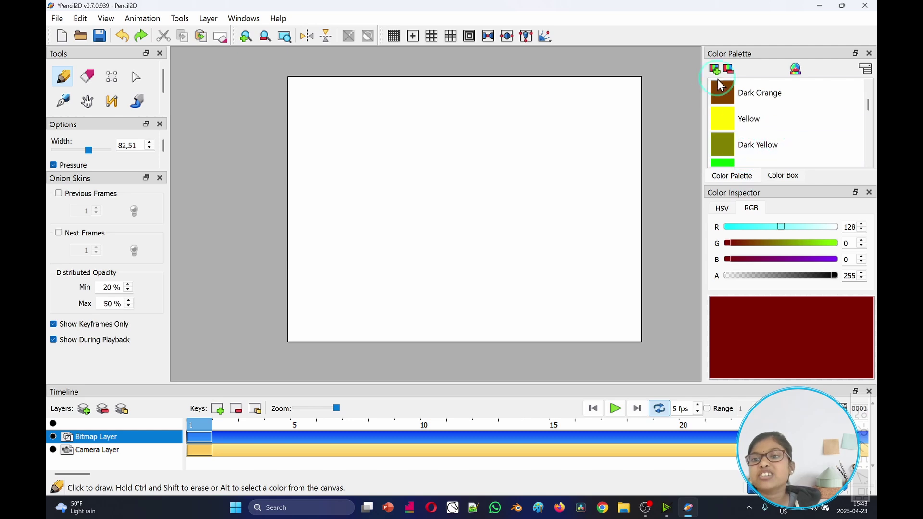
Step: Display the Color Palette in Grid Mode and set its swatch size to Fit Swatch
click(866, 71)
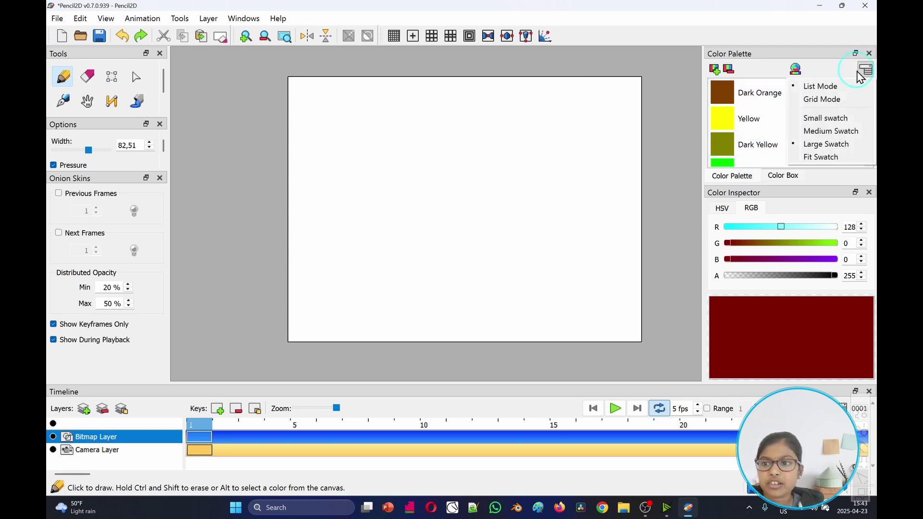
click(832, 101)
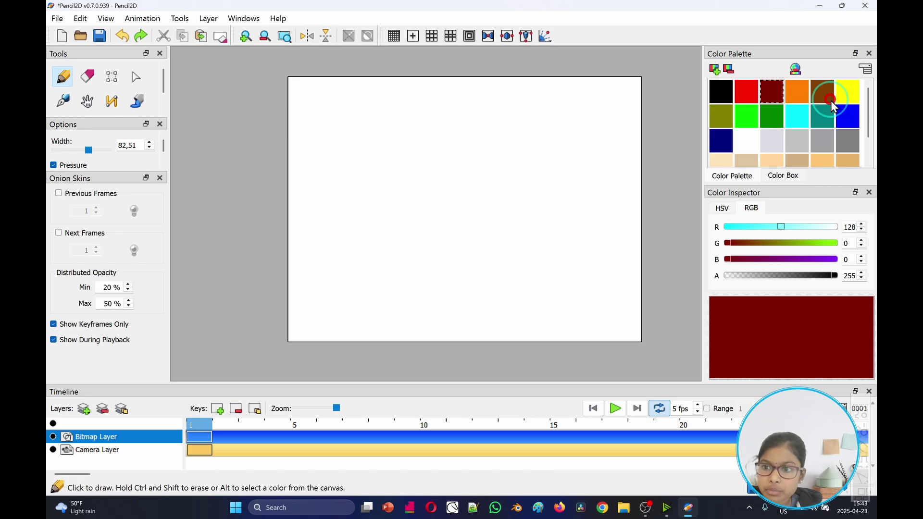
click(866, 71)
click(850, 152)
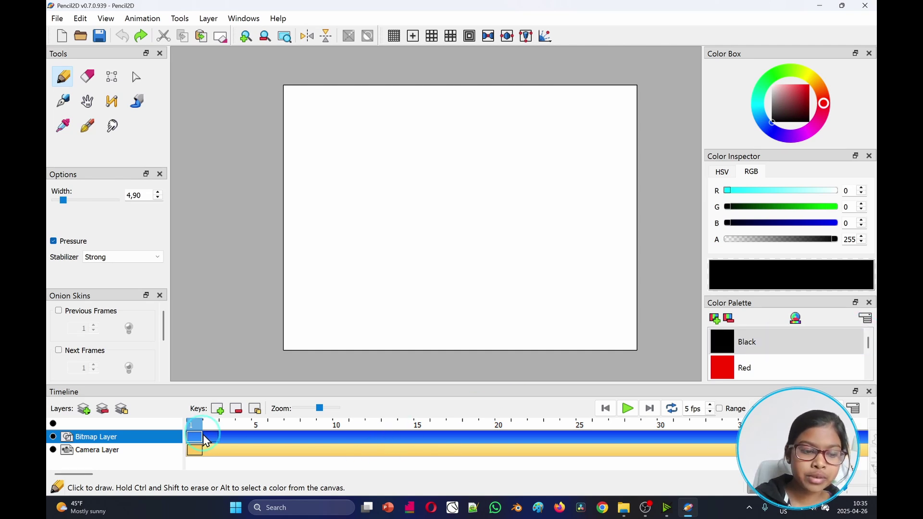
Step: Review the layer types that can be added, and draw a small black flower outline on the Bitmap Layer
click(85, 409)
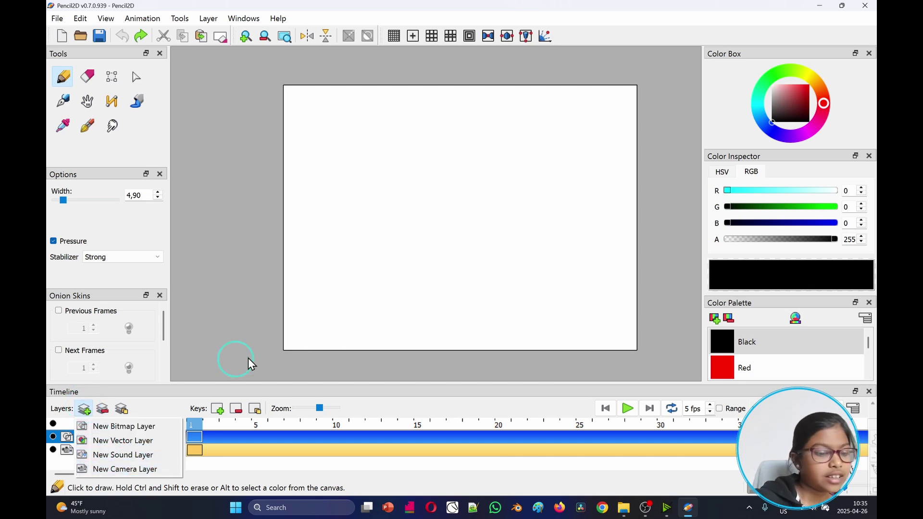
click(199, 361)
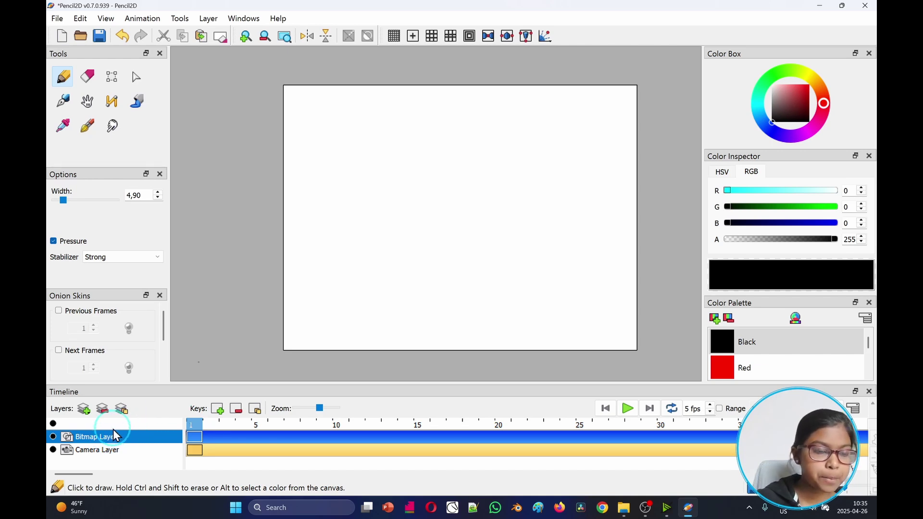
scroll(415, 186, up, 4)
scroll(405, 169, down, 2)
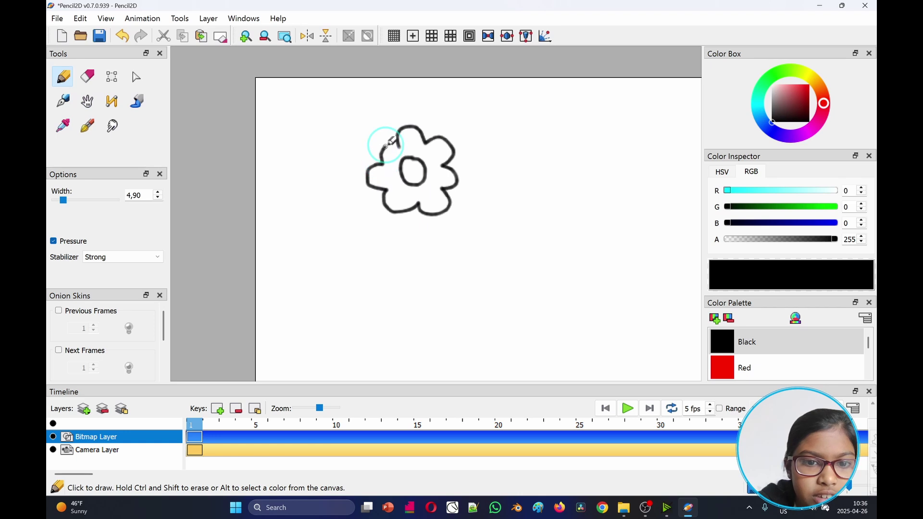
Step: Examine the flower's outline at high magnification to see how bitmap lines are built from pixels
scroll(397, 148, up, 5)
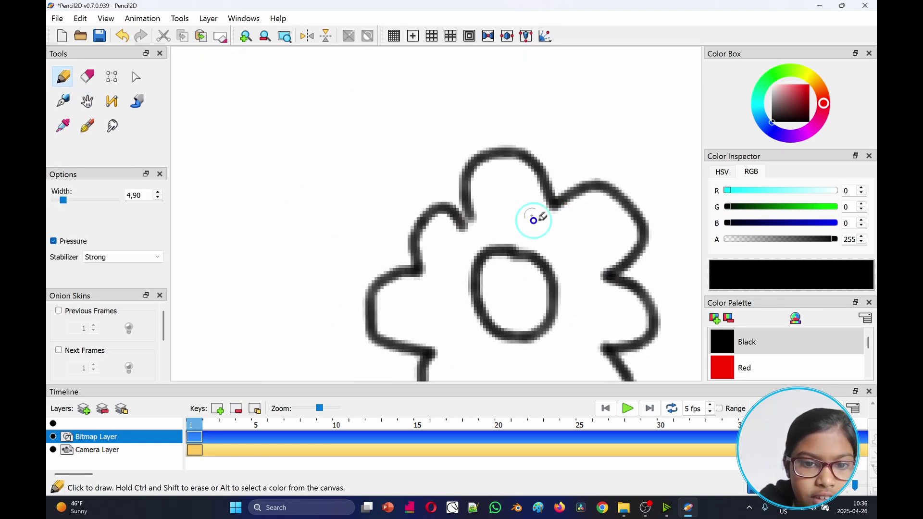
key(h)
scroll(469, 222, up, 10)
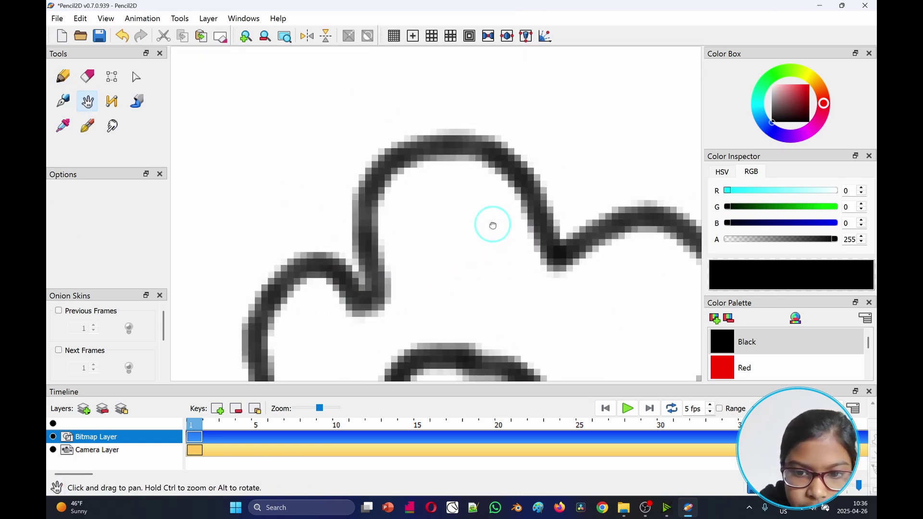
scroll(481, 235, down, 4)
key(n)
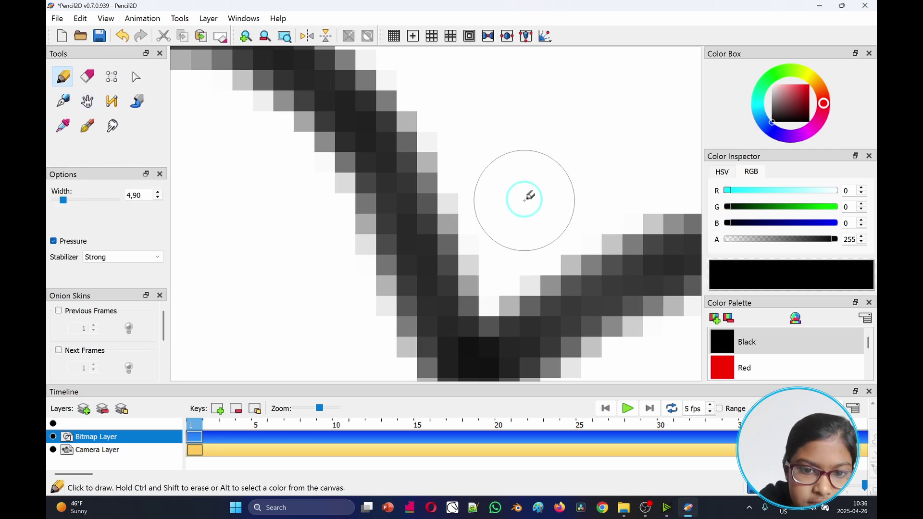
scroll(505, 187, down, 8)
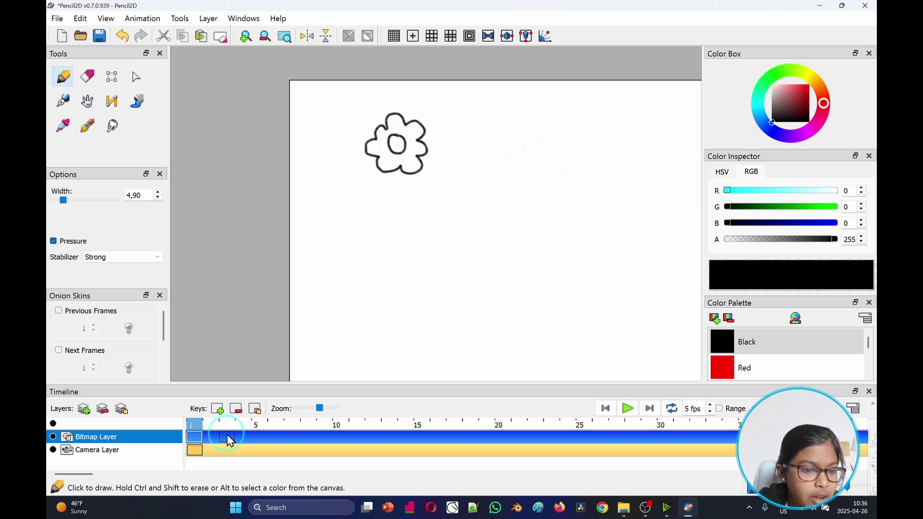
Step: Add a vector layer named Vector Layer above the Bitmap Layer
click(84, 409)
click(104, 439)
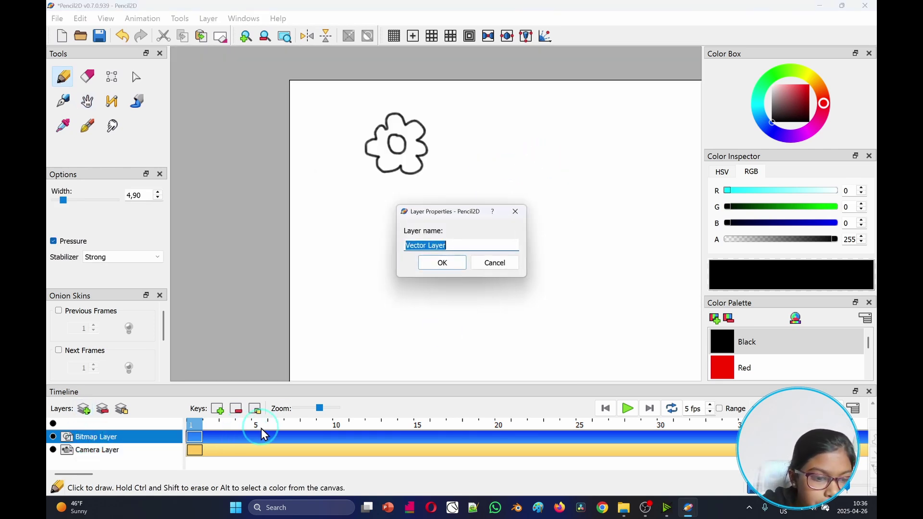
click(440, 263)
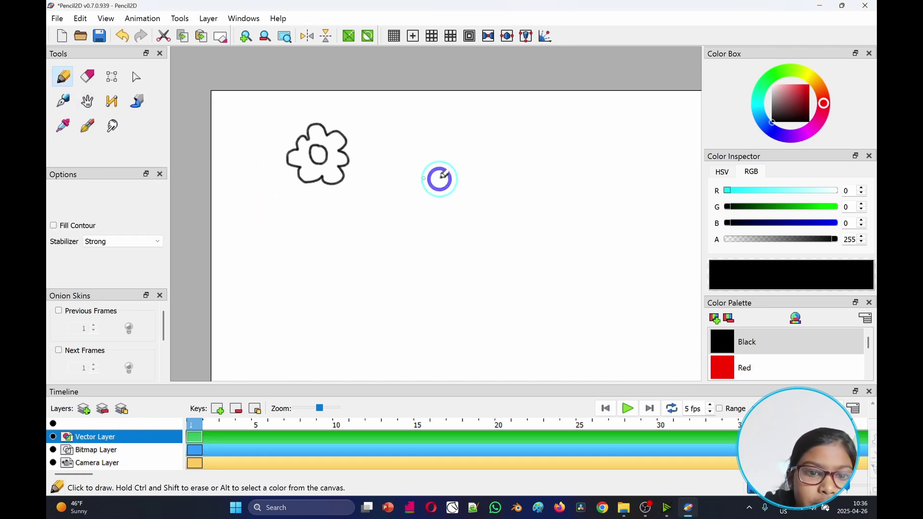
Step: Draw a thick black flower on the Vector Layer beside the bitmap flower, using the Brush tool at width 11.53
scroll(438, 179, up, 5)
click(87, 126)
key(ctrl+z)
key(ctrl+z)
key(ctrl+z)
key(ctrl+z)
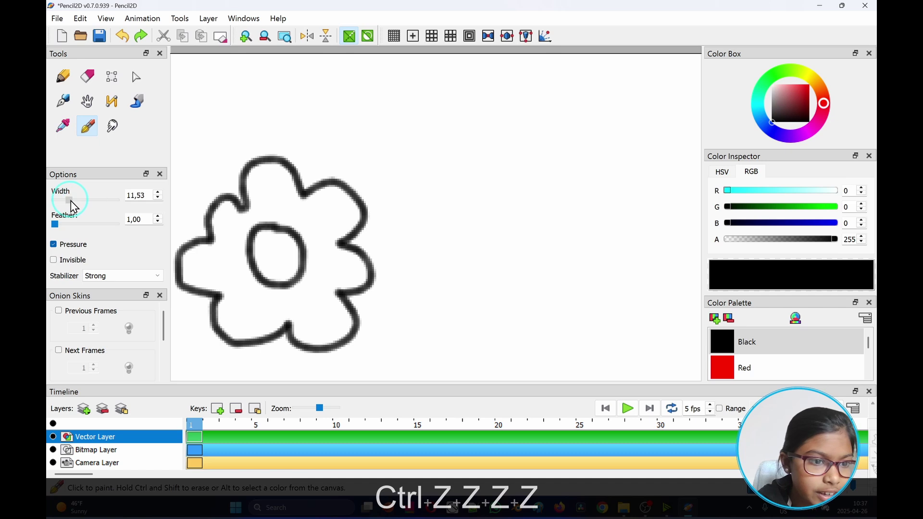
mouse_move(509, 222)
mouse_down()
mouse_move(487, 226)
mouse_move(532, 251)
mouse_move(515, 217)
mouse_move(551, 224)
mouse_up()
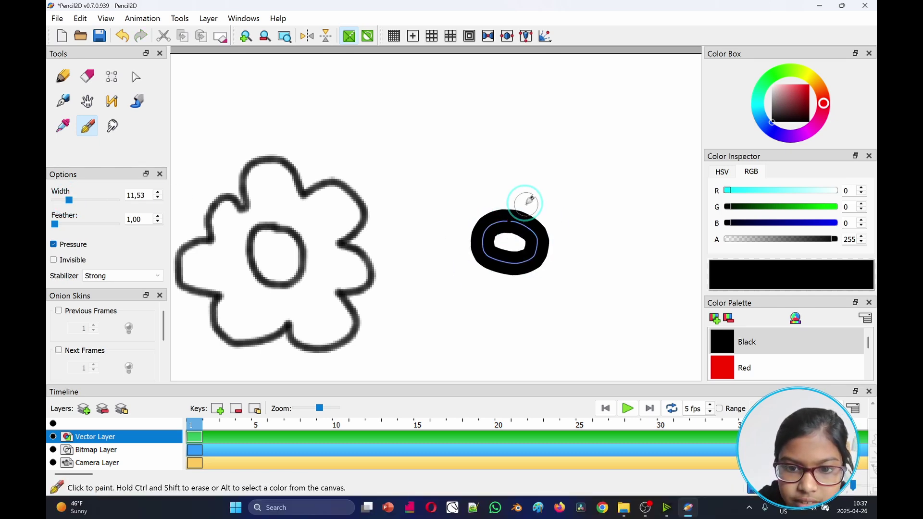
mouse_move(517, 185)
mouse_down()
mouse_move(553, 167)
mouse_move(569, 193)
mouse_move(621, 222)
mouse_move(599, 249)
mouse_move(596, 297)
mouse_move(575, 289)
mouse_move(535, 329)
mouse_move(502, 309)
mouse_move(469, 317)
mouse_move(437, 283)
mouse_move(432, 244)
mouse_move(445, 181)
mouse_move(482, 171)
mouse_move(514, 190)
mouse_up()
Step: Examine the vector flower's edges at high magnification and compare them with the pixelated bitmap flower
scroll(571, 183, up, 8)
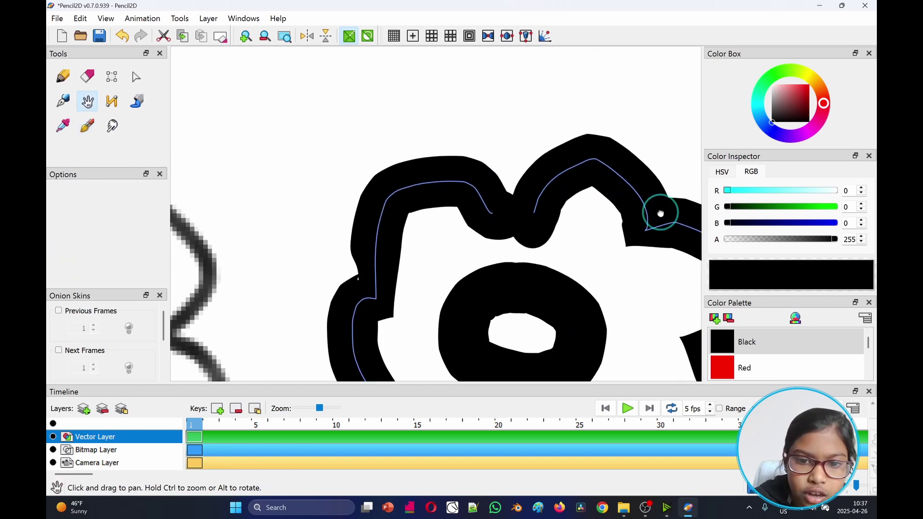
mouse_move(532, 177)
mouse_down()
mouse_move(544, 232)
mouse_move(611, 192)
mouse_move(522, 290)
mouse_move(545, 172)
mouse_up()
scroll(551, 170, down, 6)
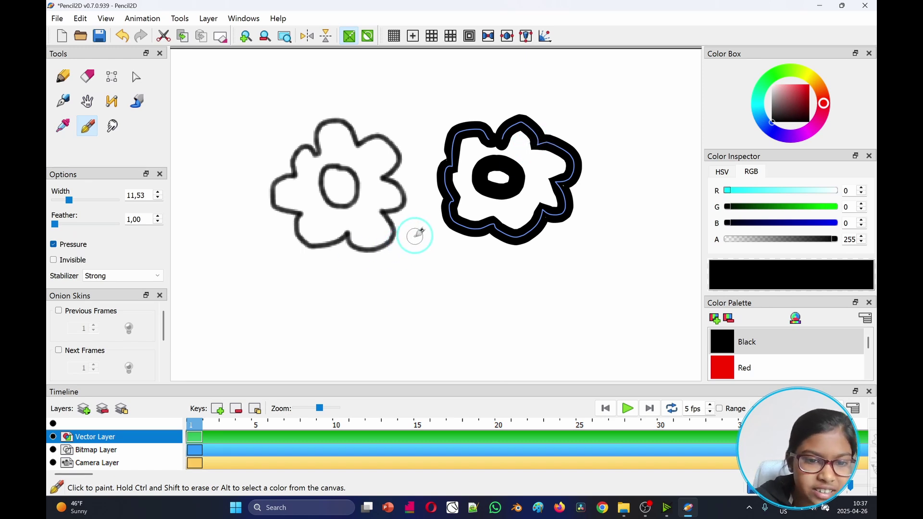
scroll(502, 224, up, 2)
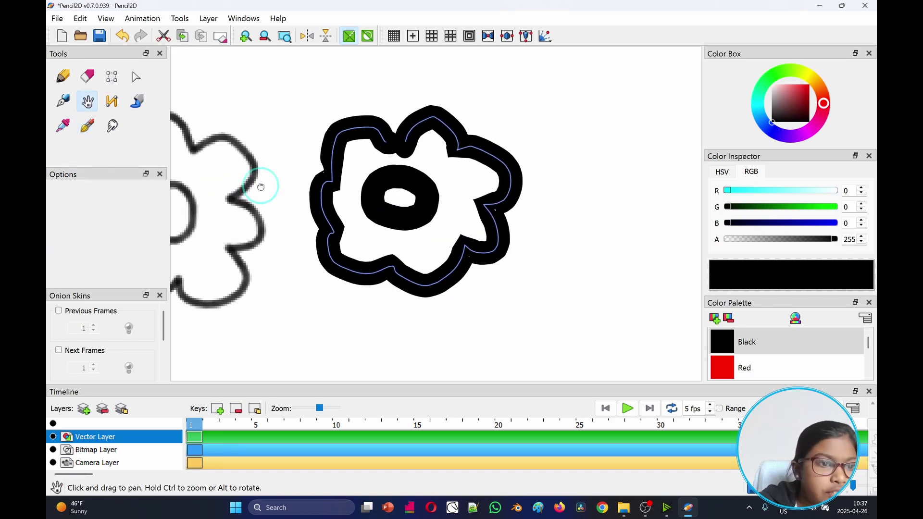
Step: Adjust points at the upper petals and lower edge of the vector flower's outline with the Smudge tool
click(113, 127)
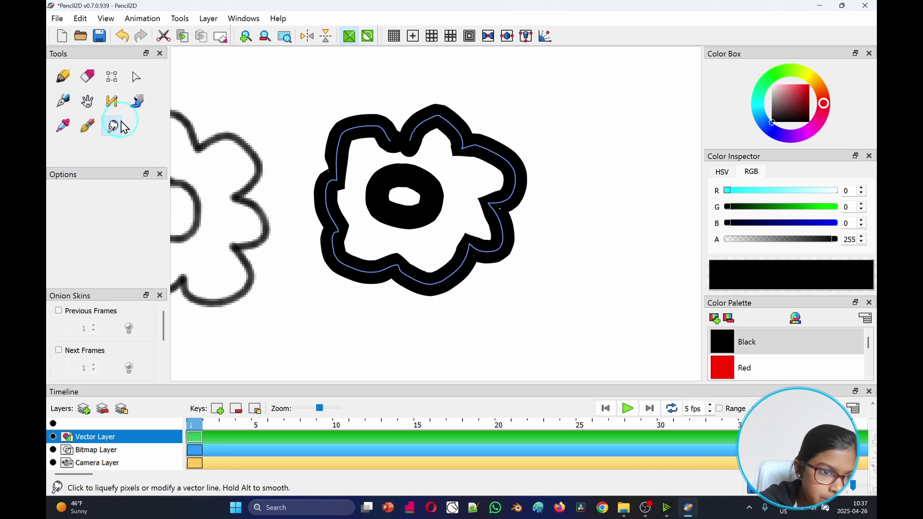
click(355, 124)
click(408, 116)
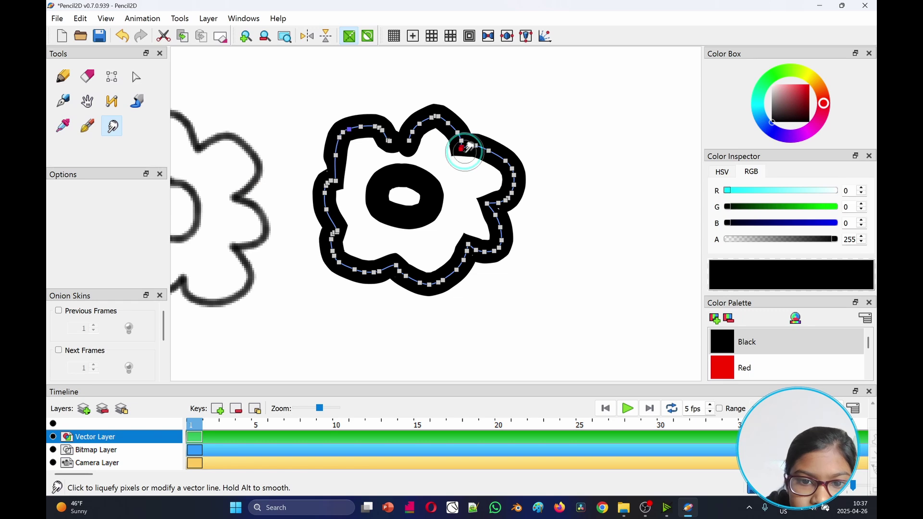
mouse_move(463, 146)
mouse_down()
mouse_move(482, 141)
mouse_move(492, 150)
mouse_up()
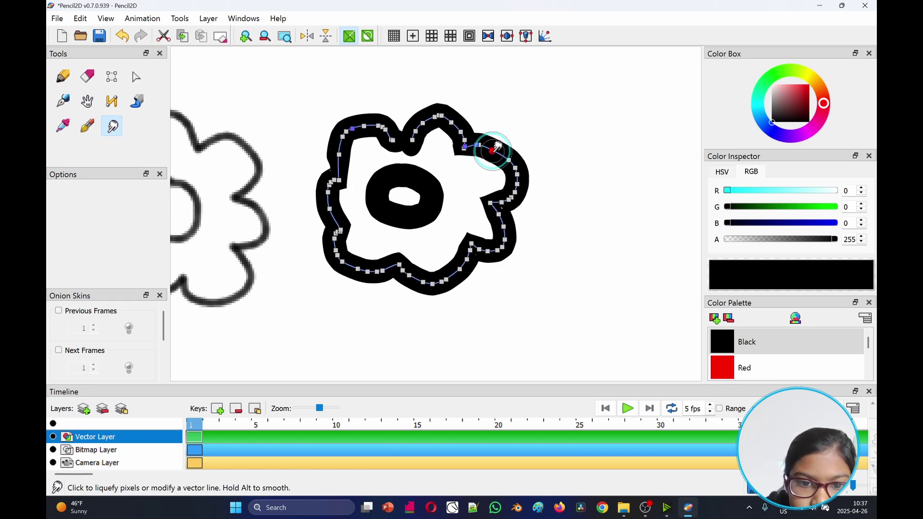
mouse_move(402, 261)
mouse_down()
mouse_move(377, 258)
mouse_move(393, 267)
mouse_up()
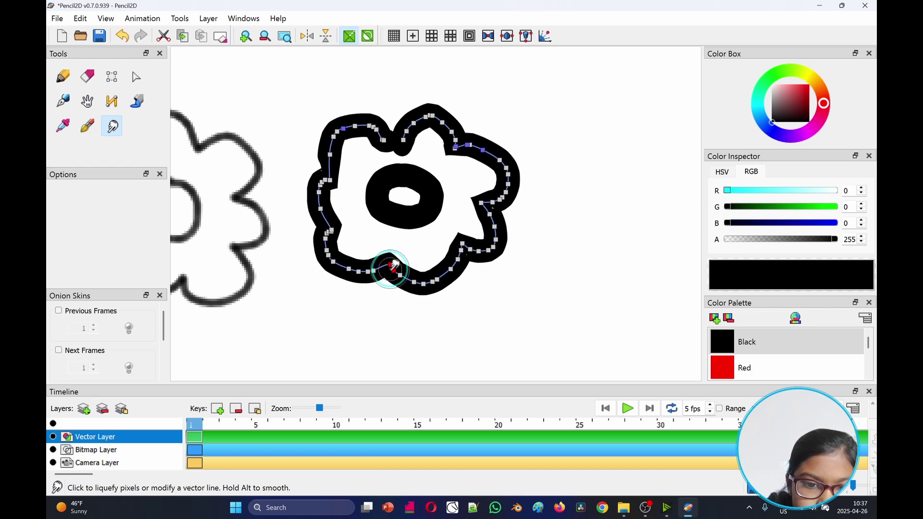
Step: Try to reshape the flower on the Bitmap Layer with the Smudge tool, and undo the smearing
key(b)
click(138, 449)
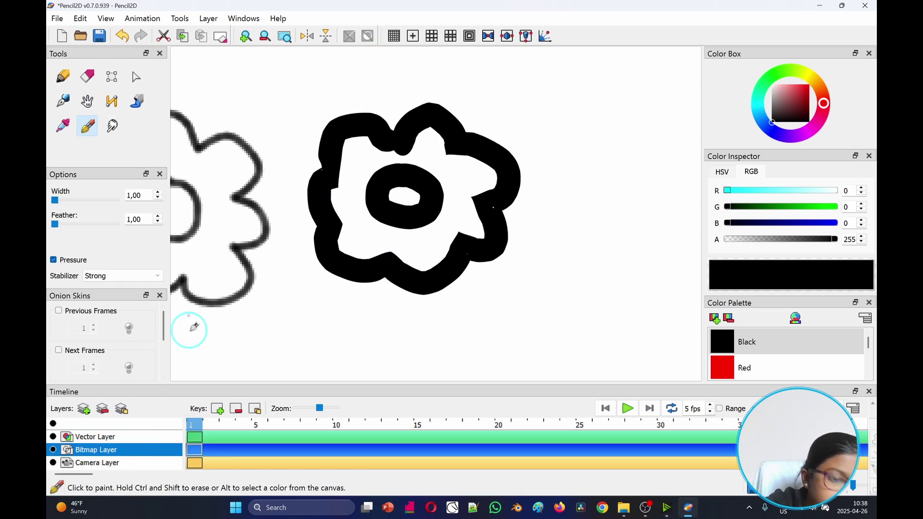
scroll(189, 330, left, 5)
click(114, 128)
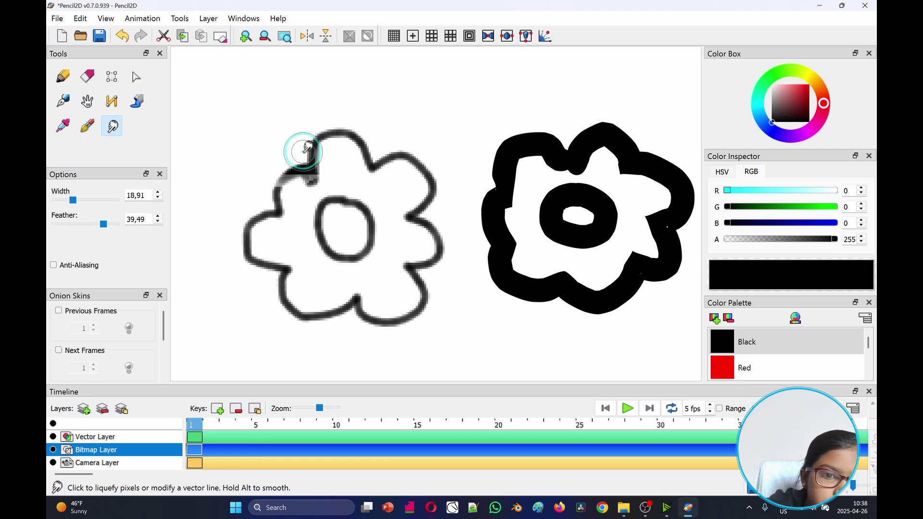
mouse_move(301, 150)
mouse_down()
mouse_move(275, 188)
mouse_move(309, 183)
mouse_move(356, 214)
mouse_move(306, 251)
mouse_up()
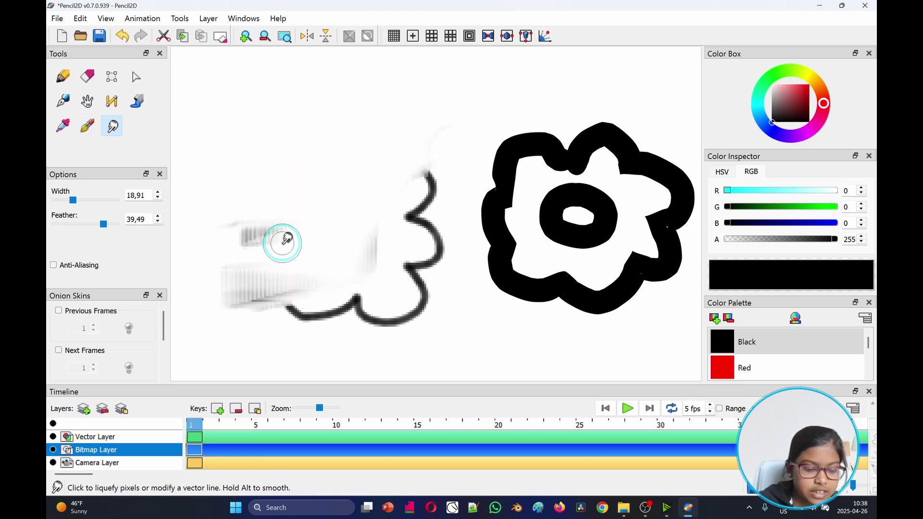
key(ctrl+shift+z)
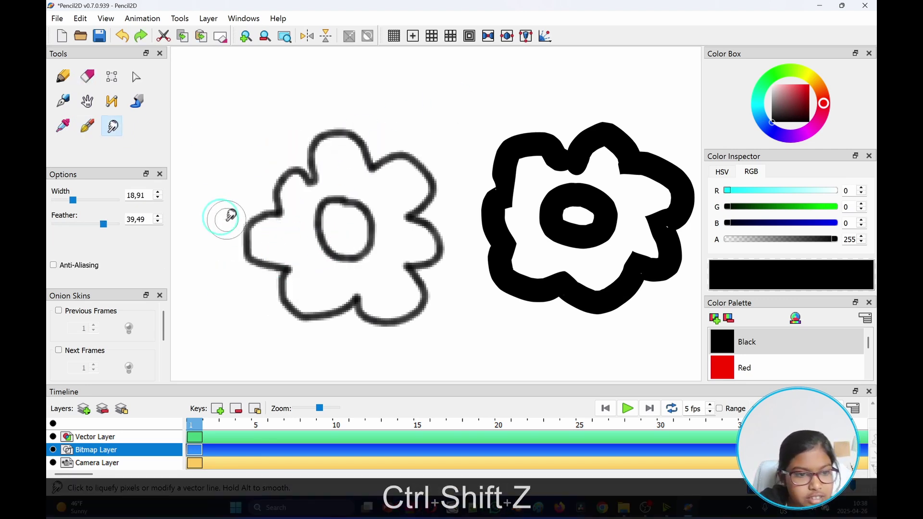
Step: Reposition more outline points of the flower on the Vector Layer with the Smudge tool
click(126, 437)
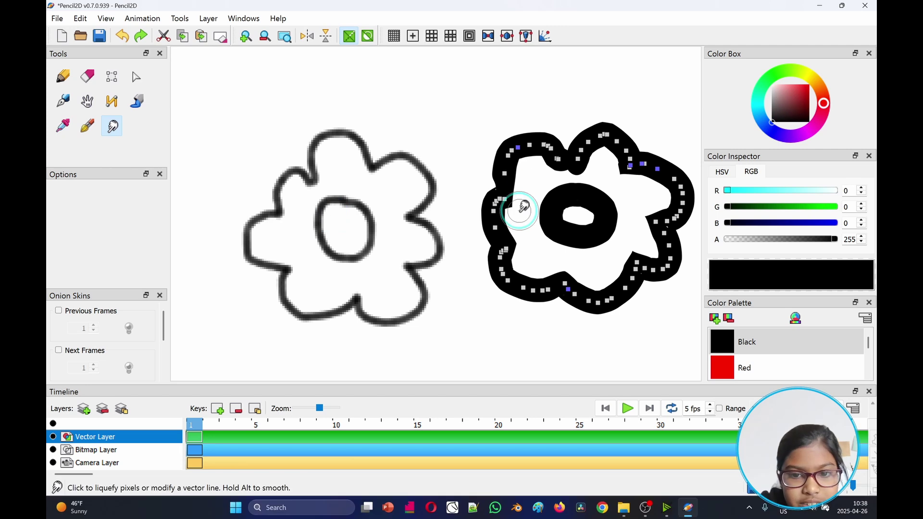
mouse_move(515, 206)
mouse_down()
mouse_move(507, 198)
mouse_move(527, 211)
mouse_move(513, 198)
mouse_move(519, 192)
mouse_move(547, 199)
mouse_move(538, 163)
mouse_move(491, 157)
mouse_move(472, 171)
mouse_move(491, 170)
mouse_move(439, 169)
mouse_move(491, 196)
mouse_move(513, 193)
mouse_up()
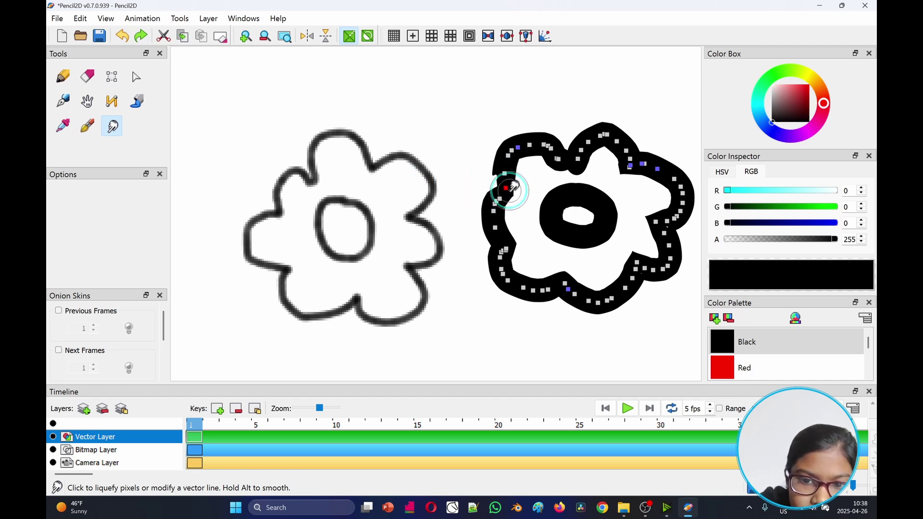
mouse_move(572, 295)
mouse_down()
mouse_move(584, 274)
mouse_move(581, 294)
mouse_up()
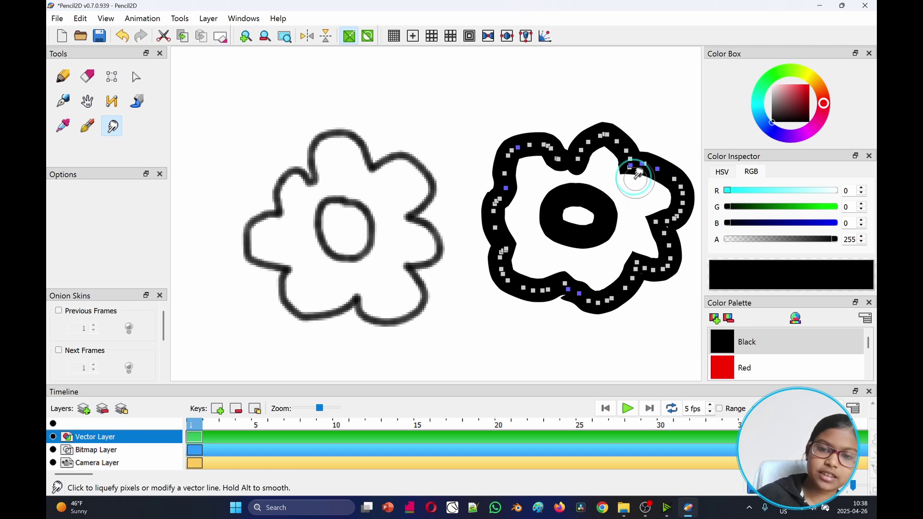
drag(635, 175, 592, 176)
key(ctrl+z)
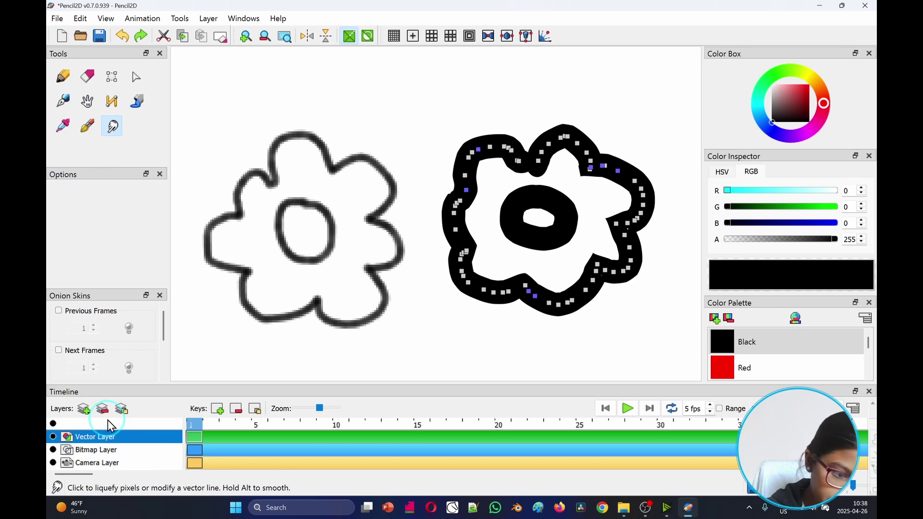
Step: Delete the Vector Layer together with its flower drawing
click(122, 460)
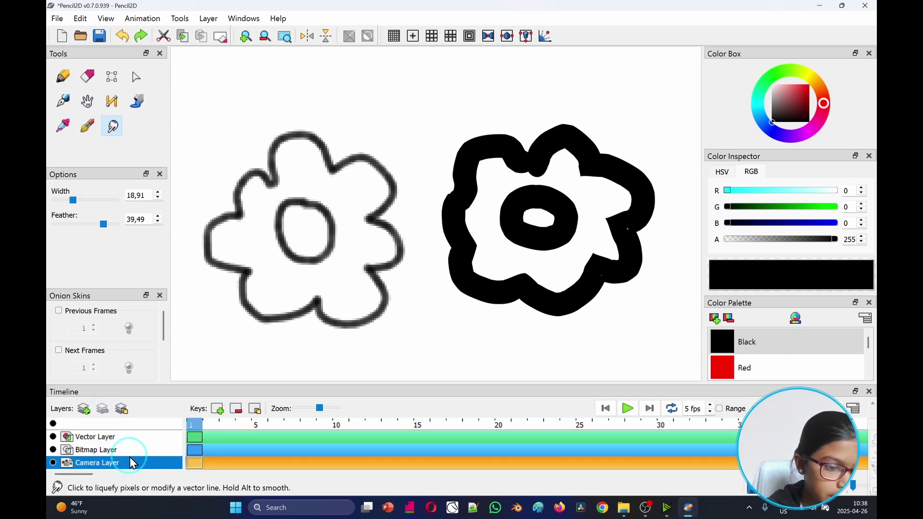
click(116, 437)
click(101, 410)
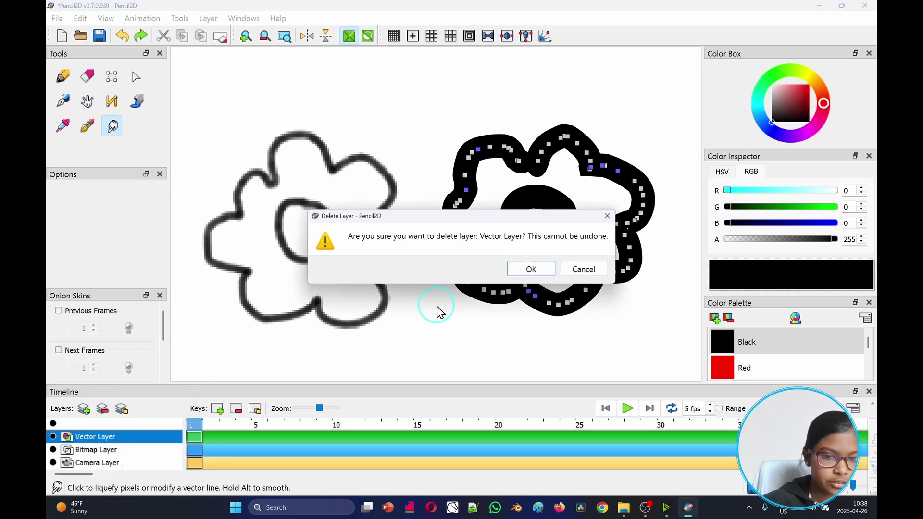
click(531, 267)
scroll(427, 263, down, 5)
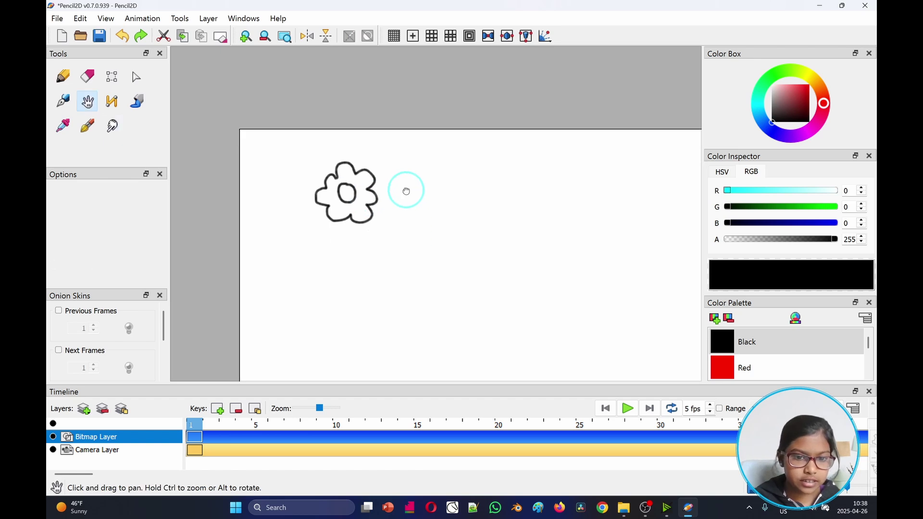
Step: Start a new animation, discarding the unsaved changes, and make its Bitmap Layer active
key(ctrl+n)
click(457, 270)
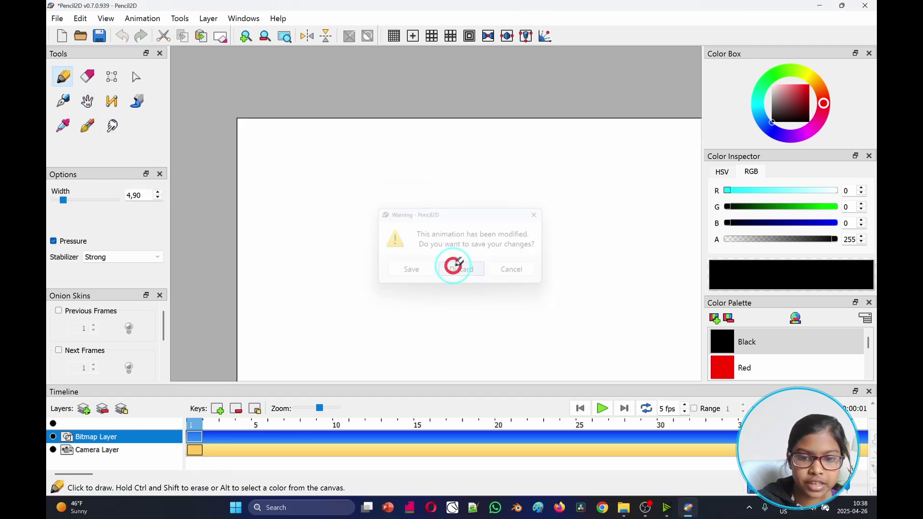
key(h)
key(p)
click(152, 448)
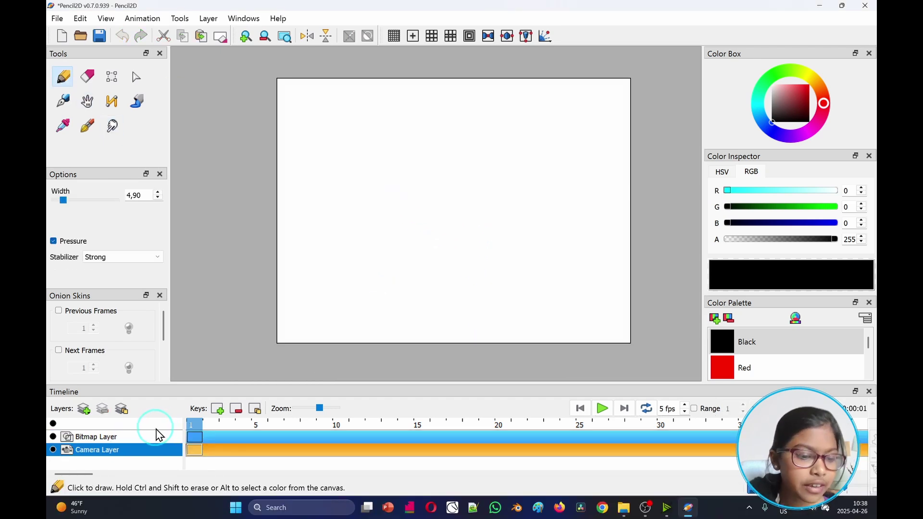
click(99, 436)
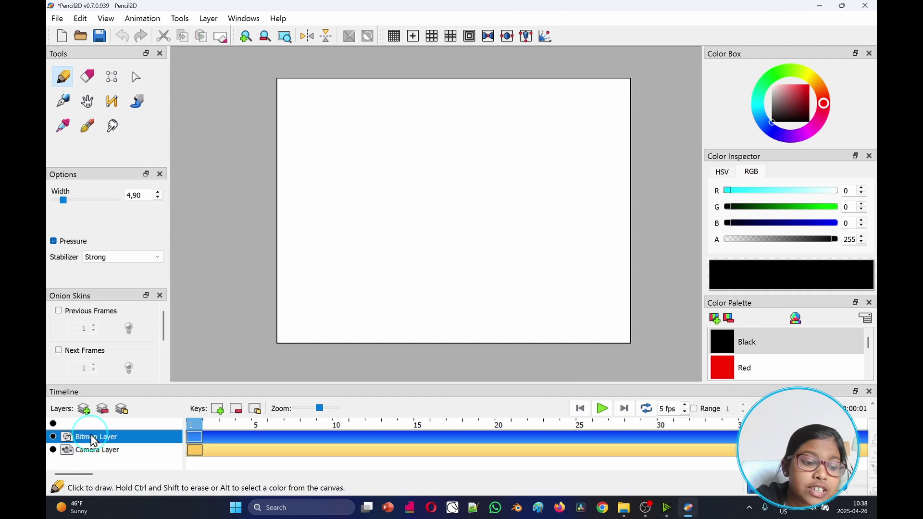
Step: Choose qutab-minar.jpg from the common images folder as the image to import into the Bitmap Layer
click(58, 20)
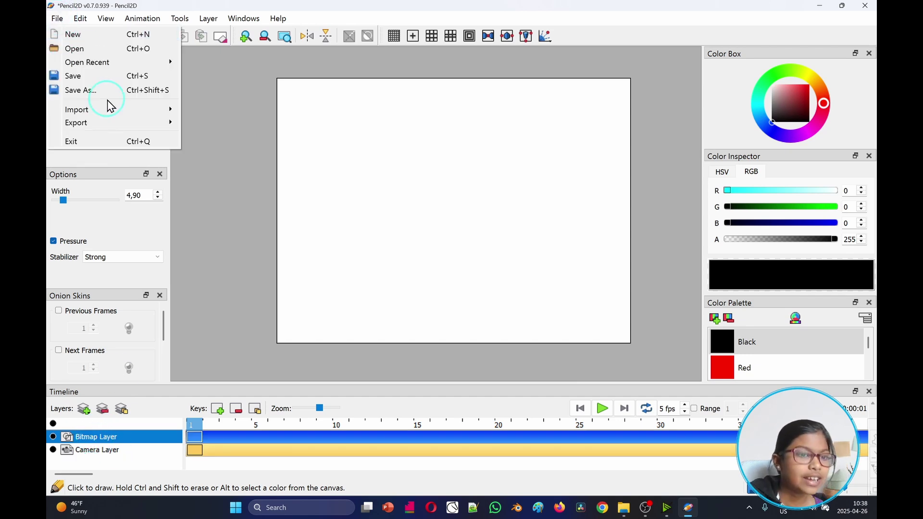
click(145, 109)
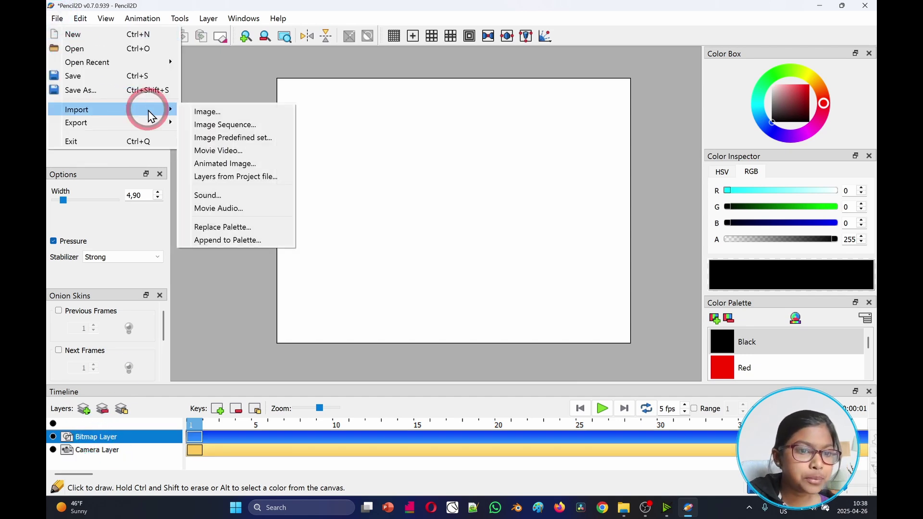
click(240, 115)
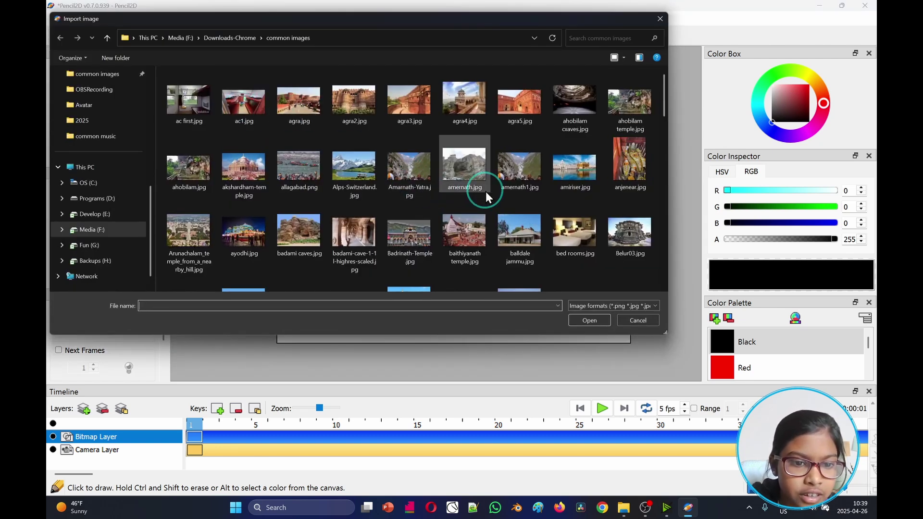
scroll(485, 192, down, 2)
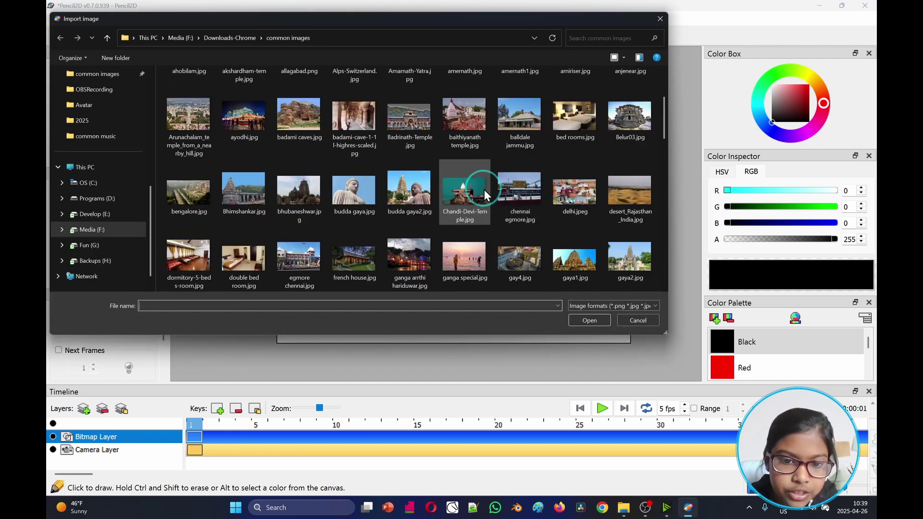
scroll(484, 189, down, 3)
scroll(484, 190, down, 3)
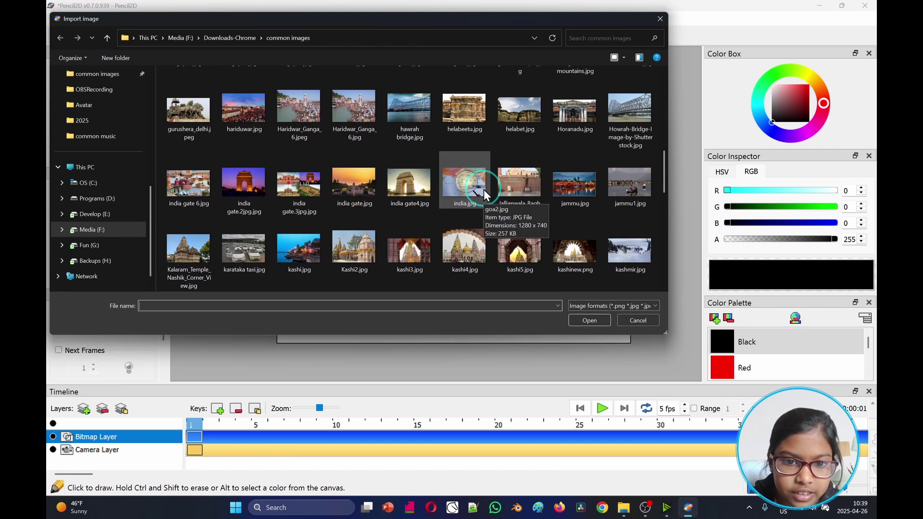
scroll(483, 189, down, 3)
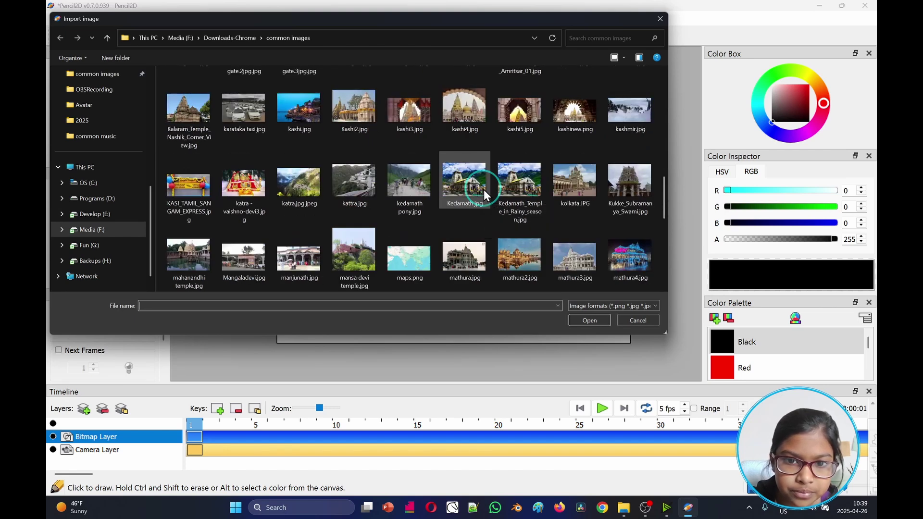
scroll(484, 189, down, 3)
click(428, 245)
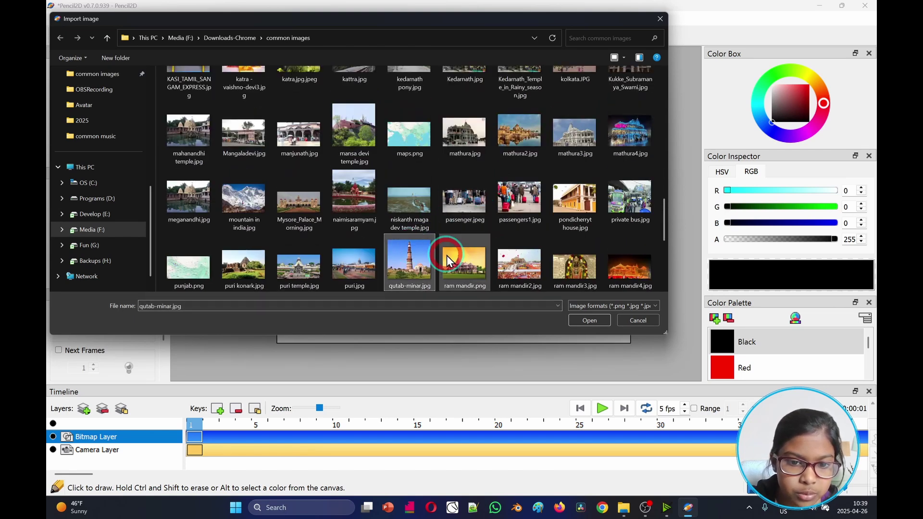
click(582, 319)
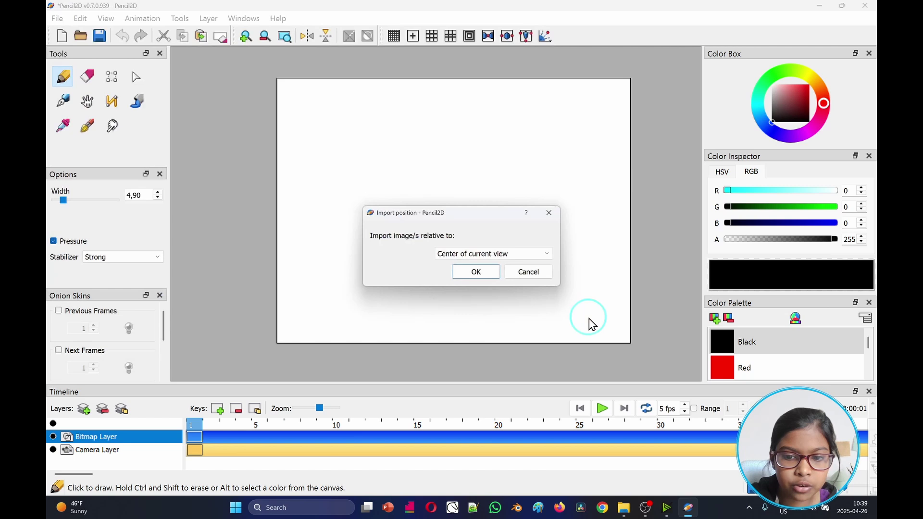
Step: Import the image relative to the center of the current view
click(531, 253)
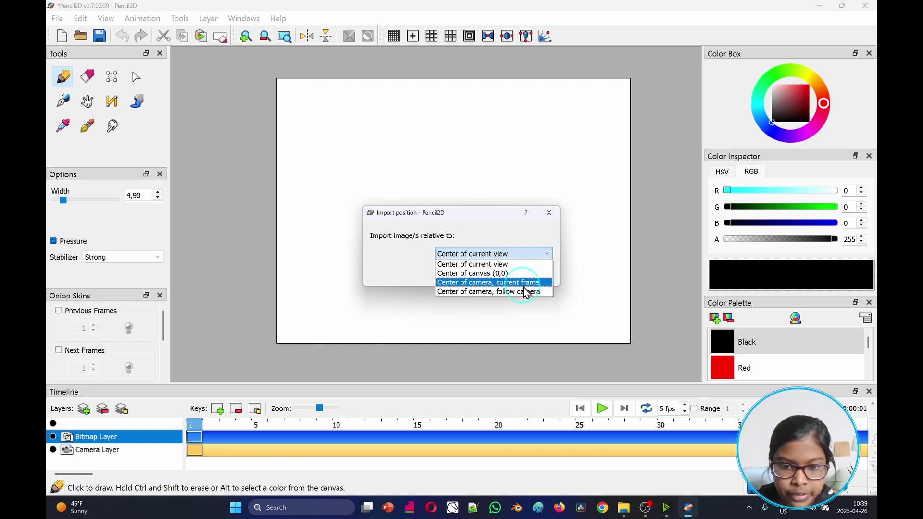
click(522, 269)
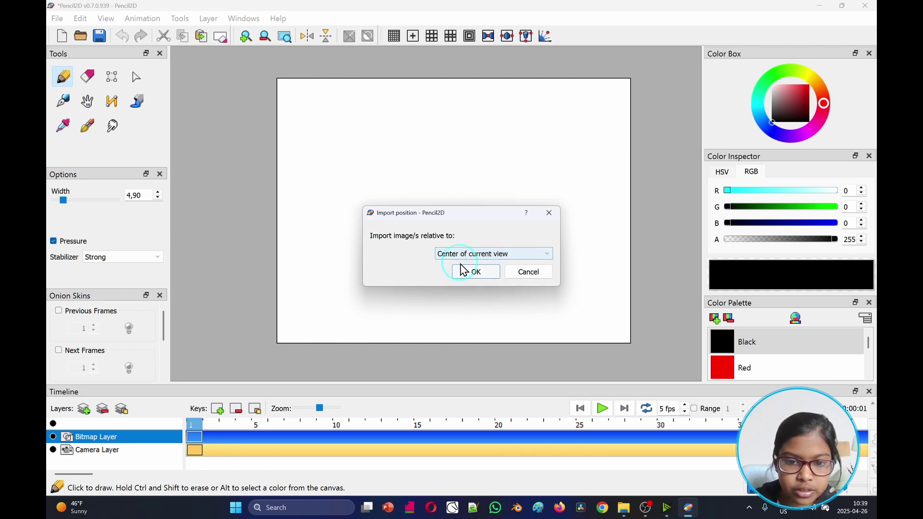
click(486, 268)
Step: Select the whole imported picture and move it up and slightly left so its lower right part fills the camera frame
scroll(488, 241, down, 3)
key(h)
scroll(493, 222, up, 3)
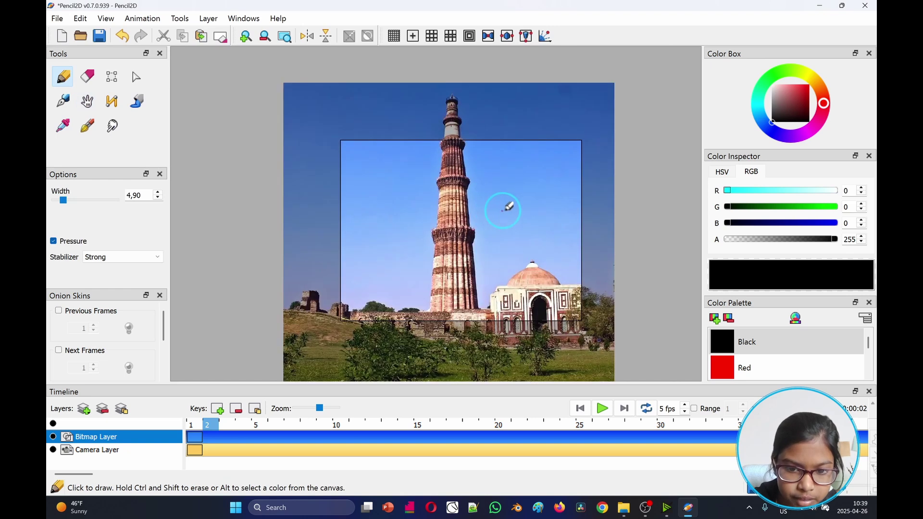
click(112, 77)
scroll(212, 91, down, 2)
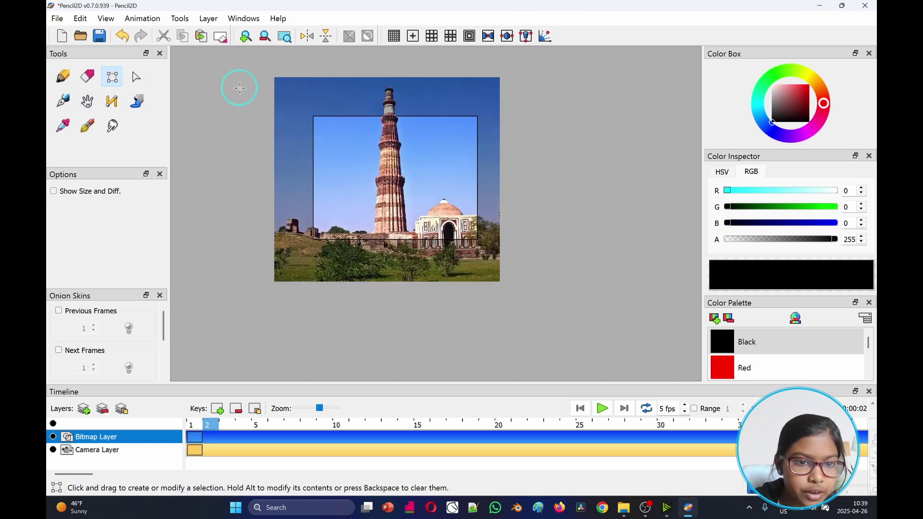
drag(273, 77, 500, 281)
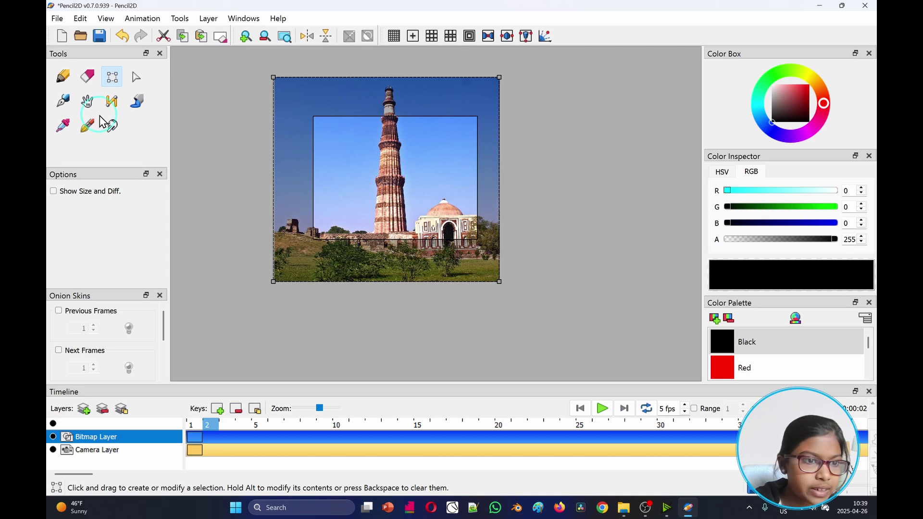
click(134, 77)
drag(347, 223, 327, 179)
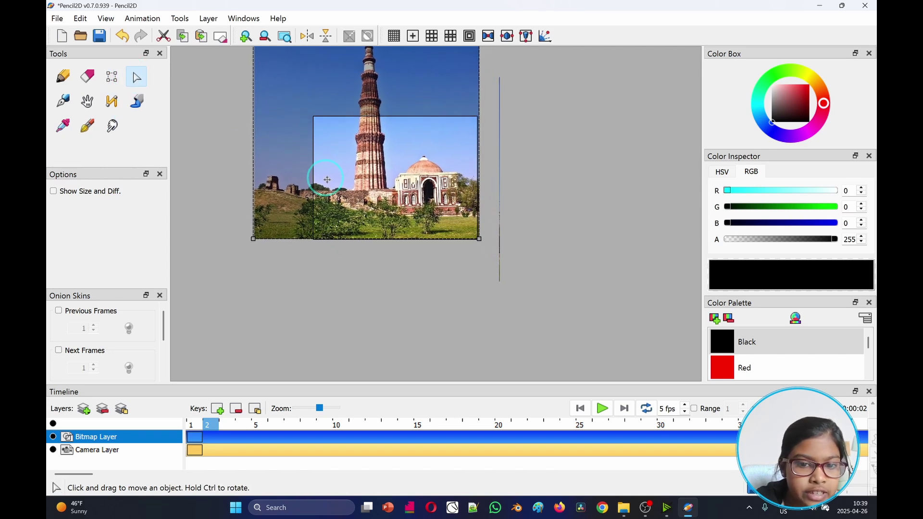
Step: Add a keyframe at frame 15 of the Camera Layer and move the camera straight up to frame the top of the tower
scroll(509, 152, up, 2)
key(h)
scroll(618, 199, up, 2)
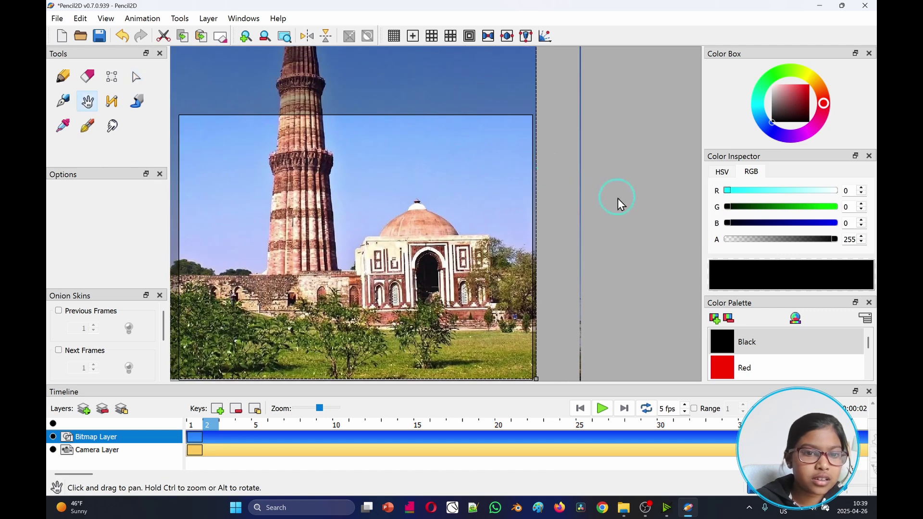
key(v)
scroll(611, 173, down, 3)
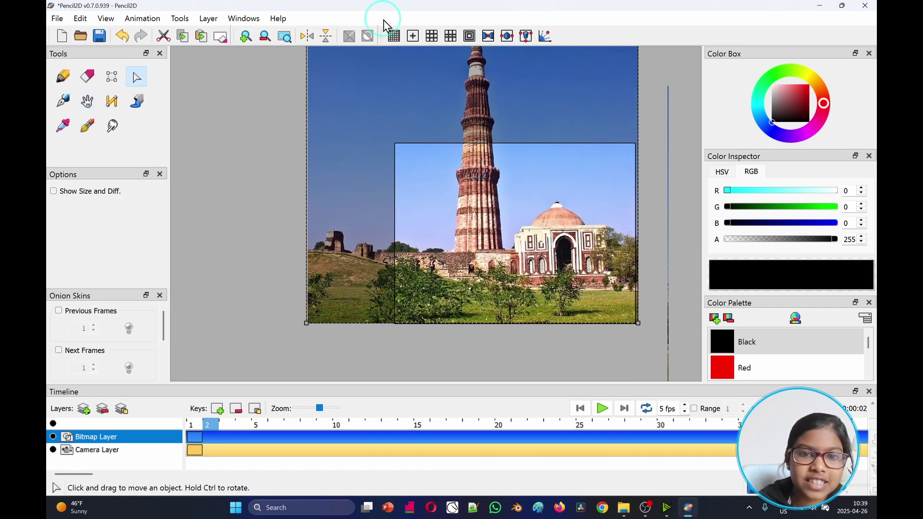
drag(466, 91, 484, 124)
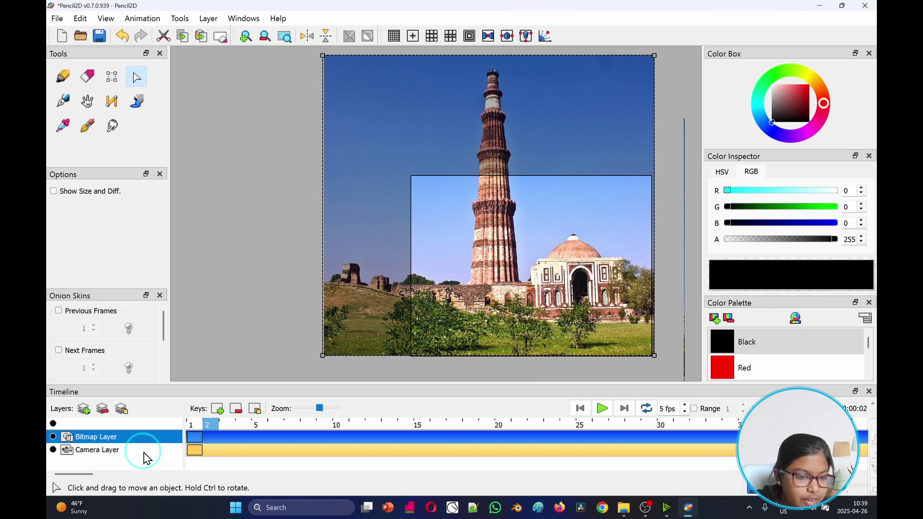
click(158, 451)
click(318, 450)
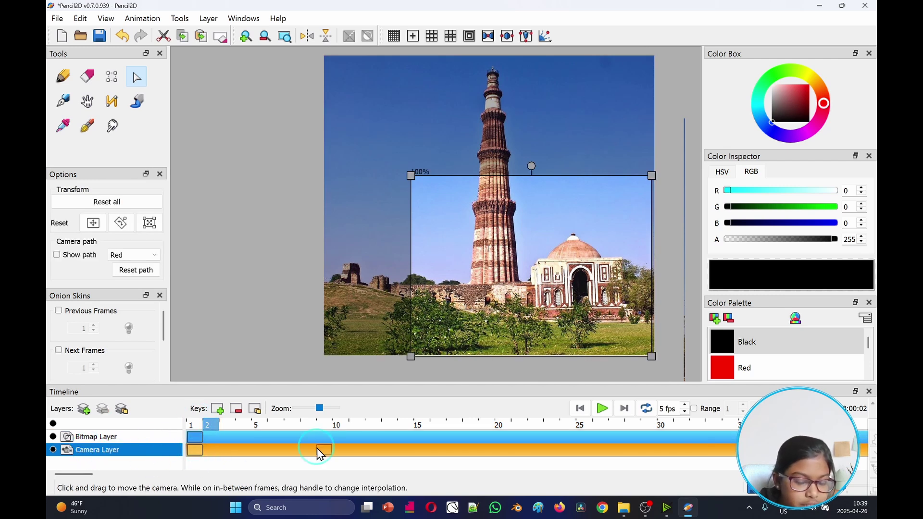
click(418, 426)
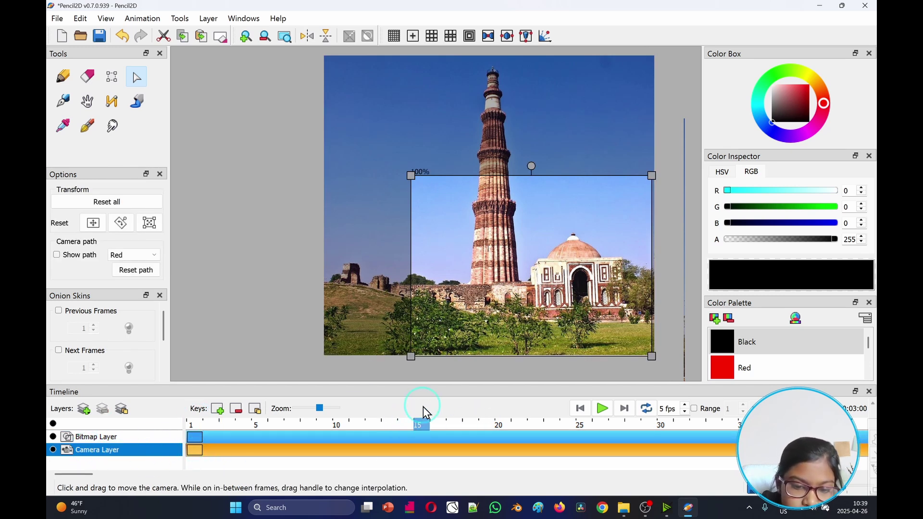
click(218, 412)
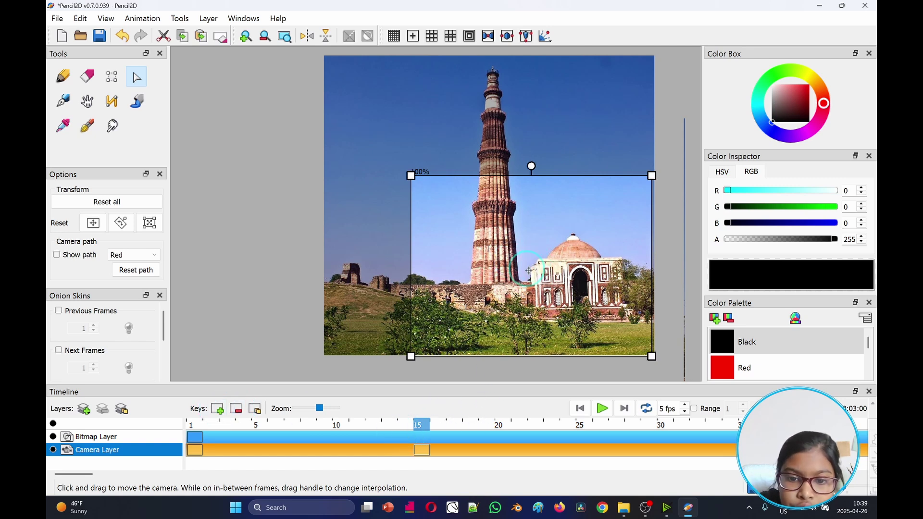
drag(529, 275, 529, 154)
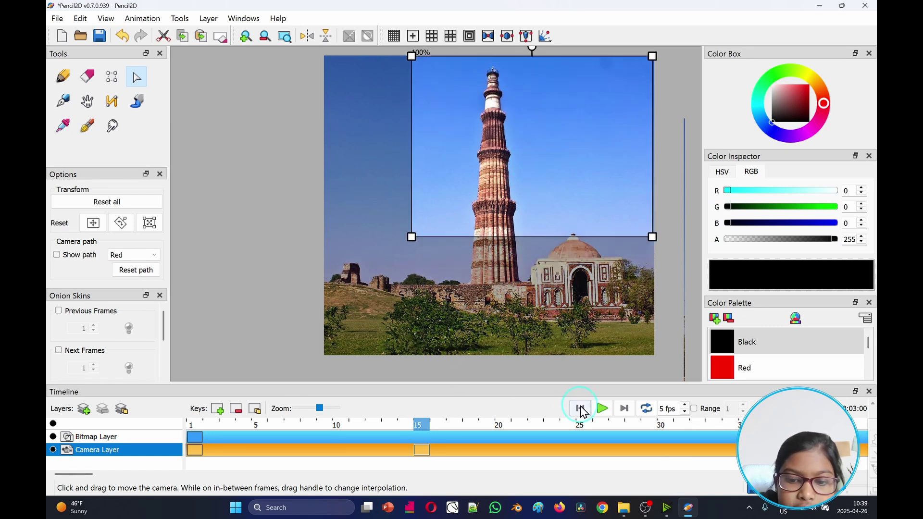
Step: Play the animation to preview the camera movement over the picture
click(602, 409)
click(601, 409)
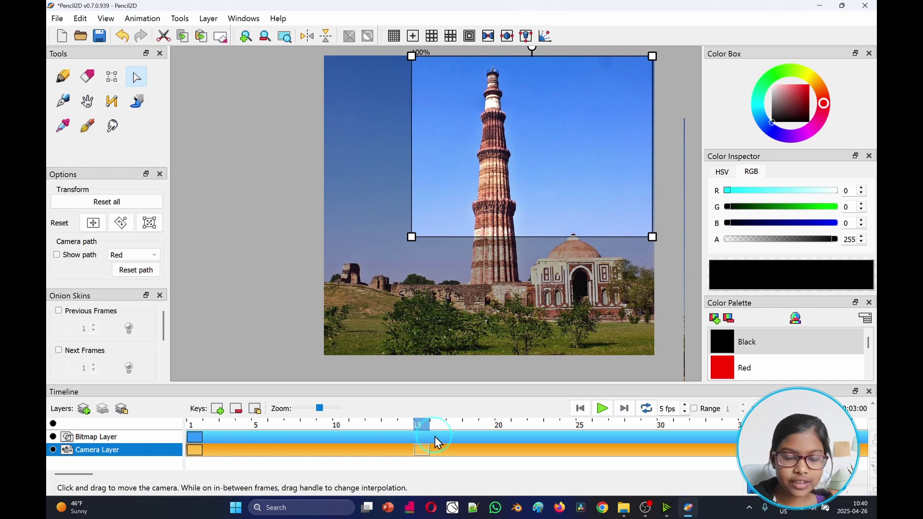
scroll(516, 153, down, 2)
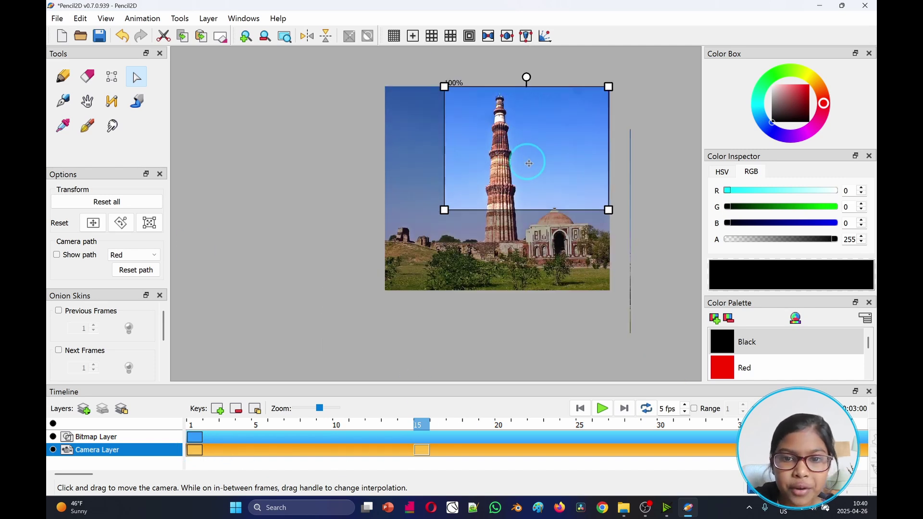
Step: Return to frame 1 and add a new sound layer named Sound Layer
click(582, 409)
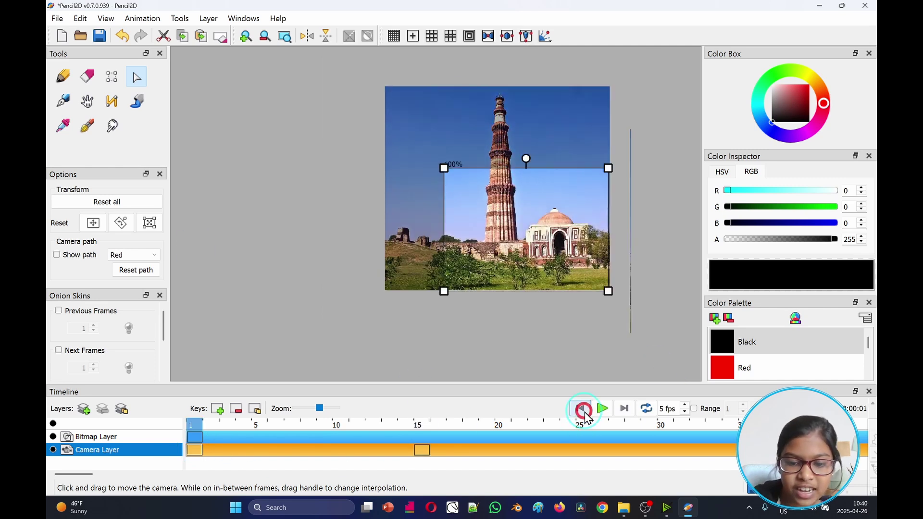
click(175, 437)
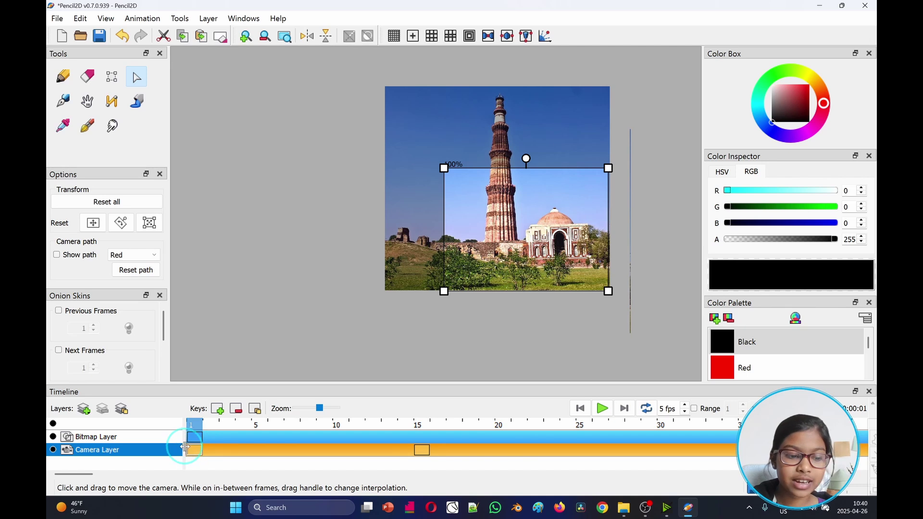
click(86, 411)
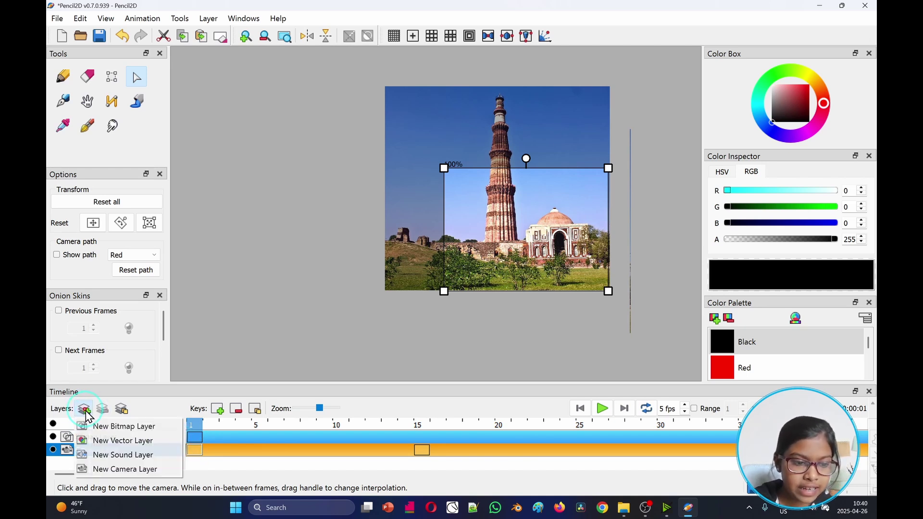
click(120, 455)
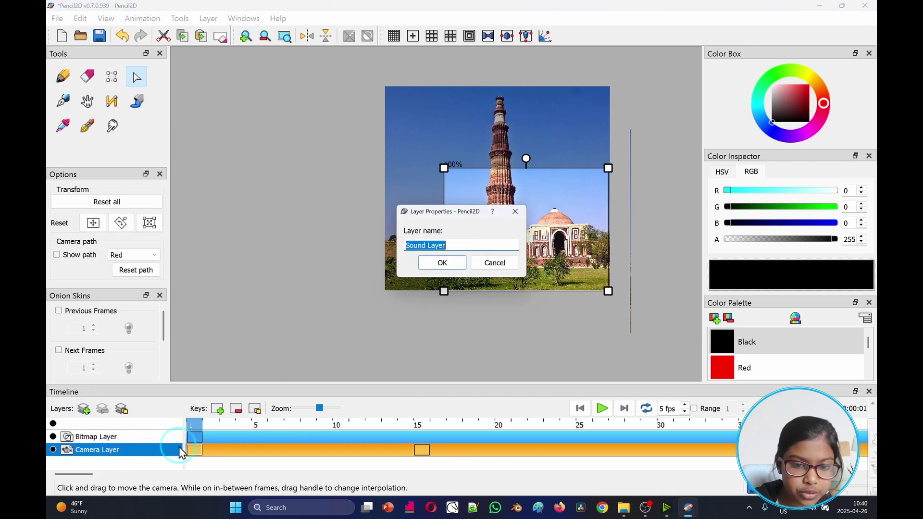
click(445, 264)
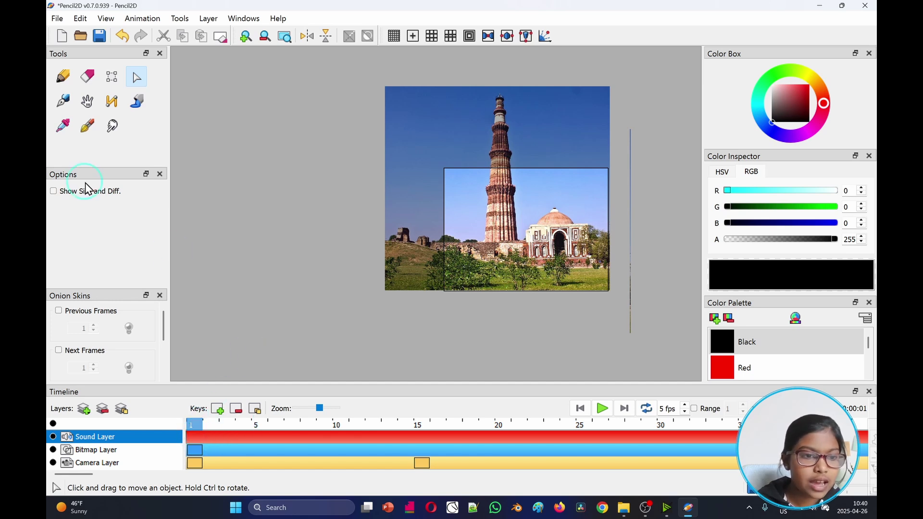
Step: Import the sound file Break Ur Legs - Verified Picasso.mp3 from the common music folder into the Sound Layer
click(56, 20)
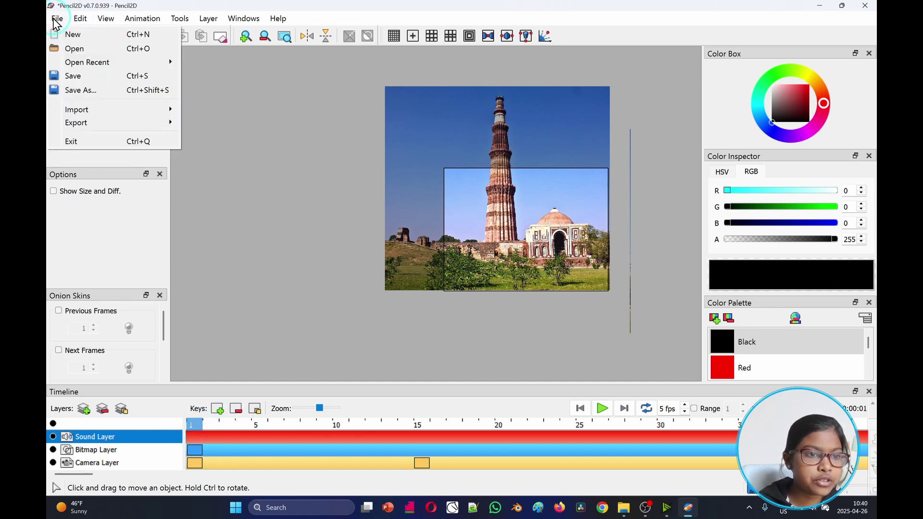
click(91, 110)
click(233, 196)
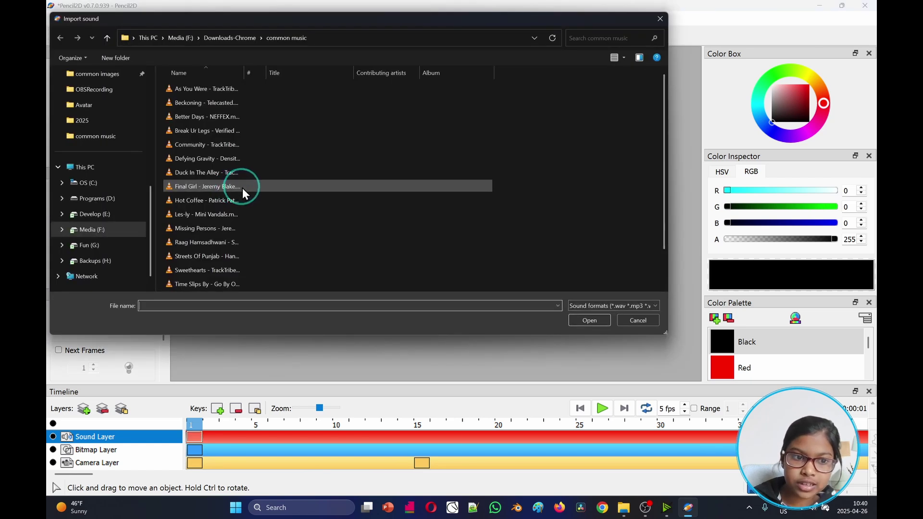
click(267, 88)
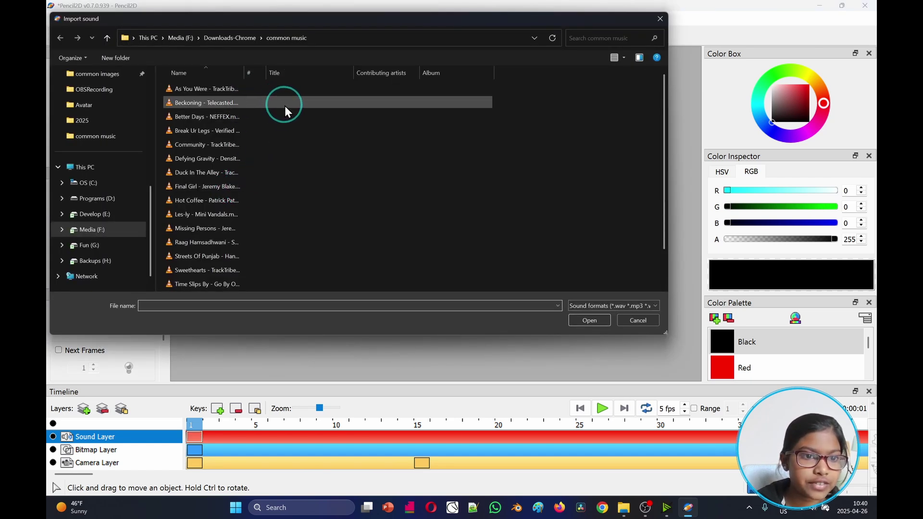
click(292, 132)
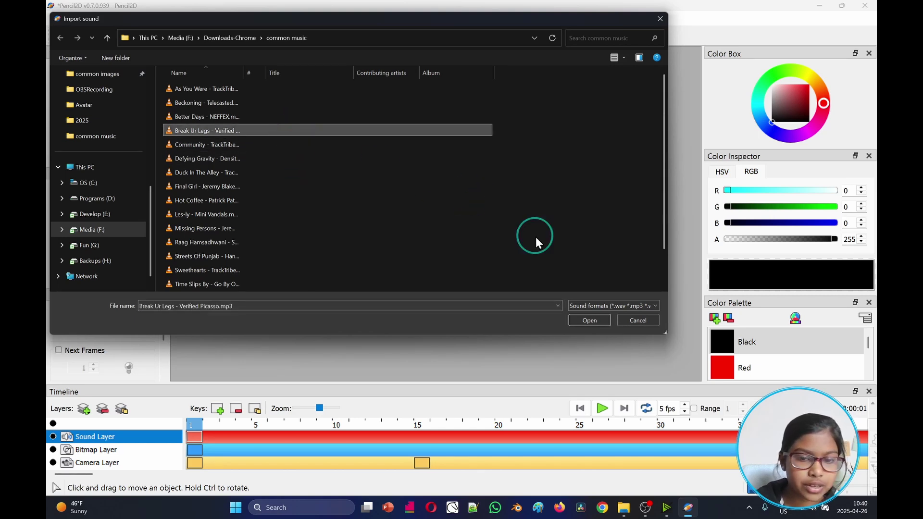
click(600, 320)
click(452, 345)
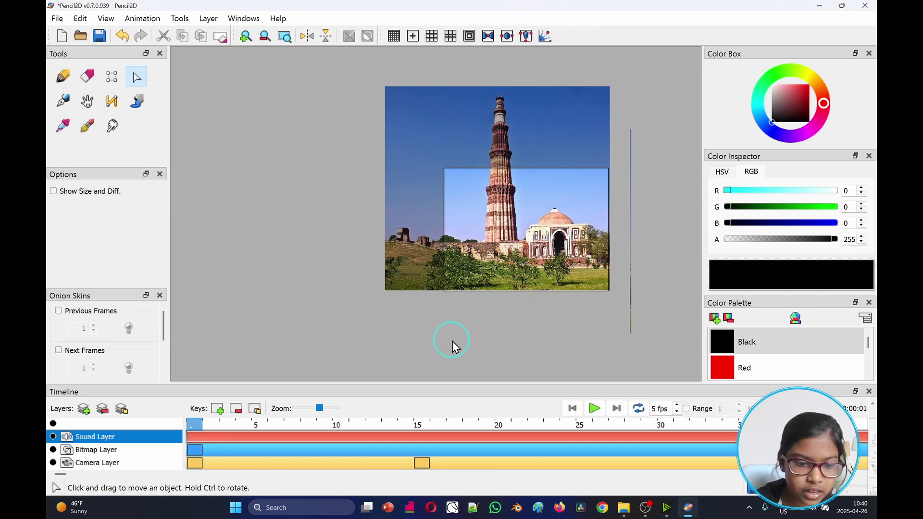
Step: Play the animation with its sound and stop the playback
click(600, 413)
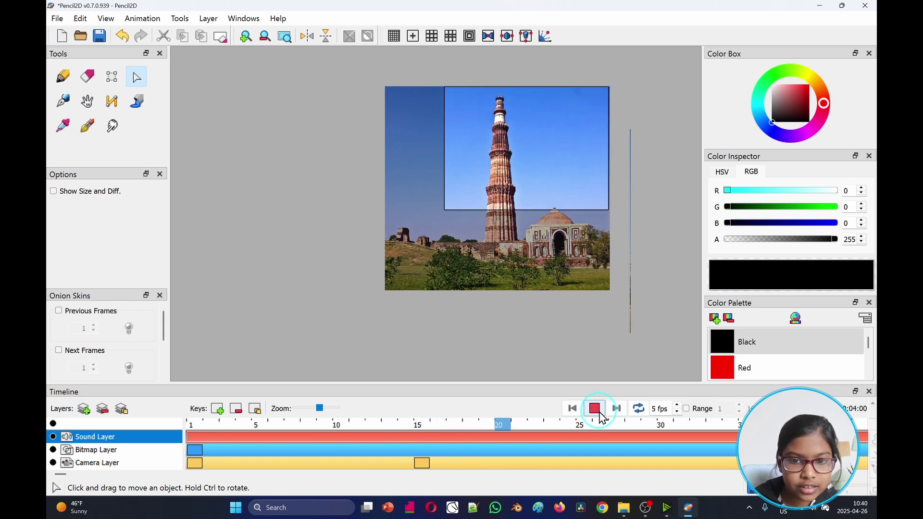
click(595, 409)
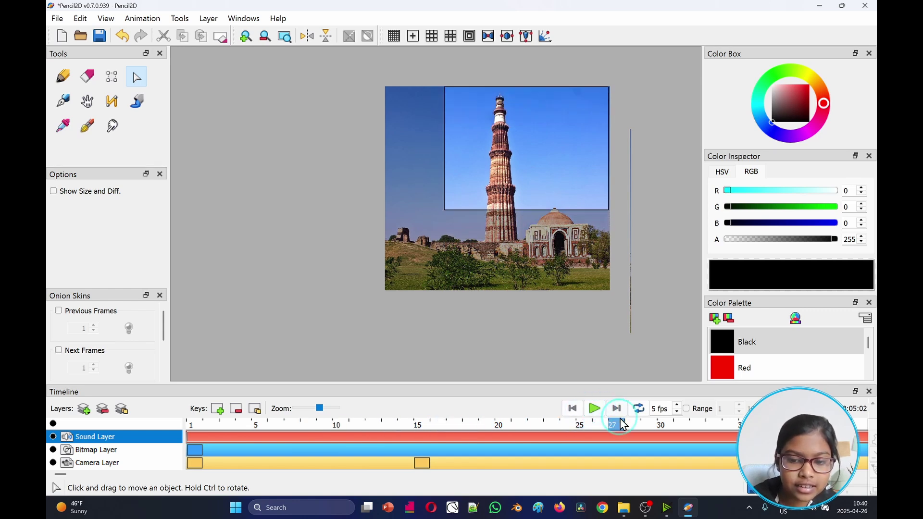
Step: Limit playback to the frame range 1 to 15 and play the animation
click(687, 409)
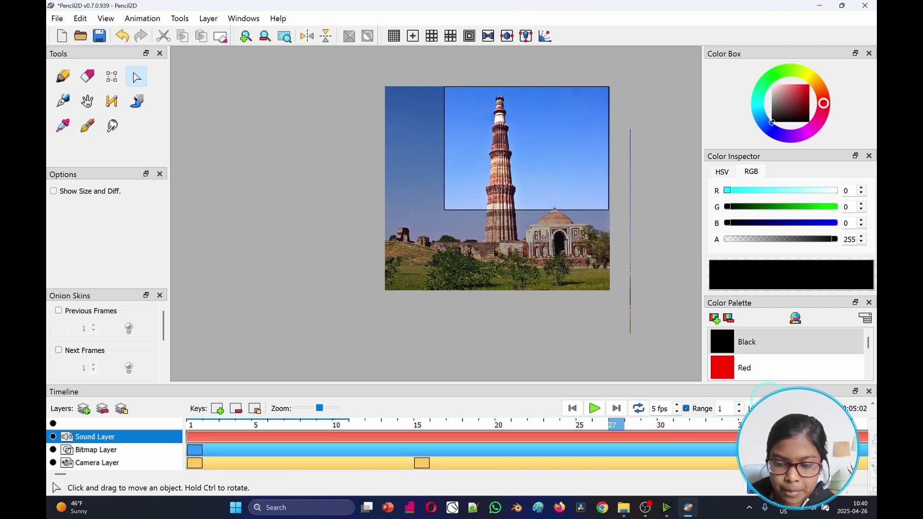
key(BackSpace)
text(5)
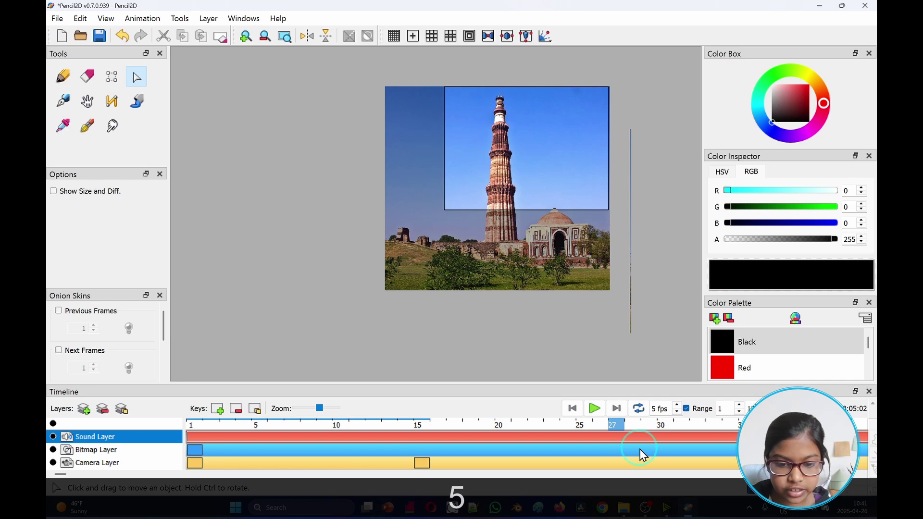
click(658, 355)
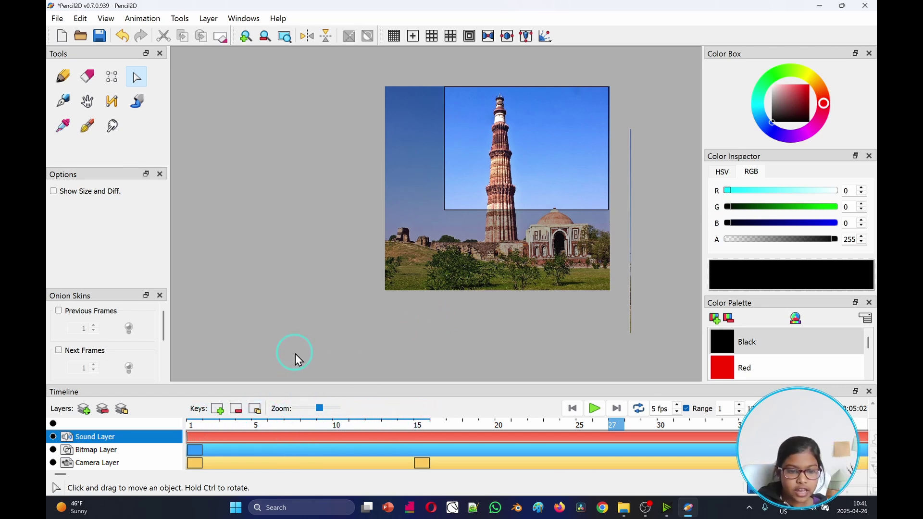
click(596, 409)
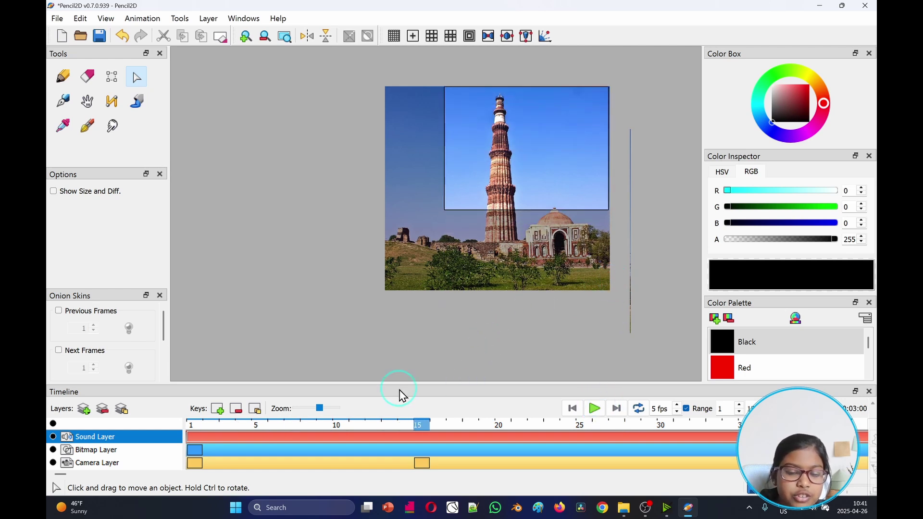
Step: Move the Sound Layer below the Bitmap Layer in the timeline
click(422, 443)
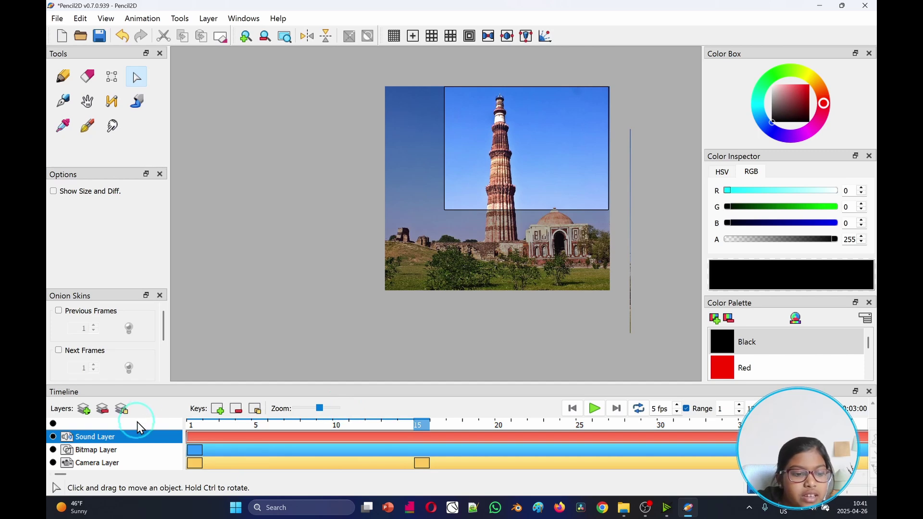
drag(135, 434, 143, 456)
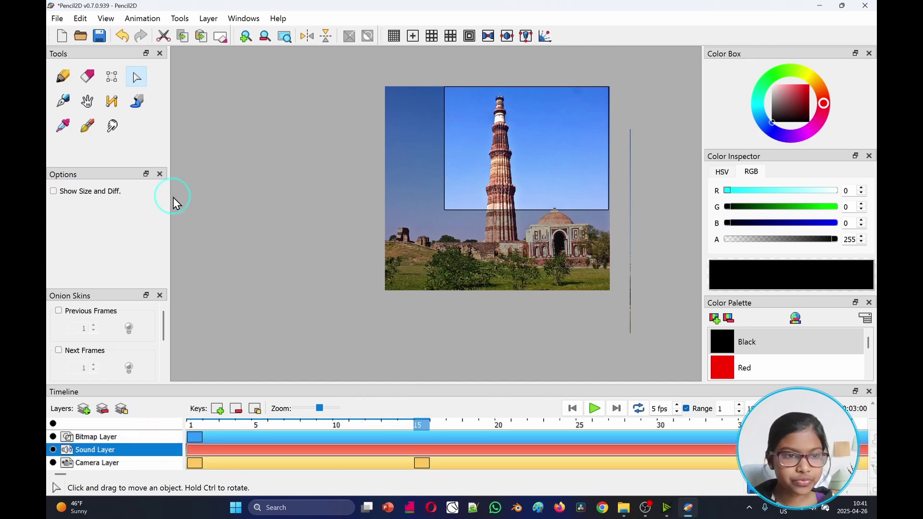
Step: Export frames 1 to 15 as a looping animated GIF named 45678.gif, using the Camera Layer at 800 × 600
click(58, 20)
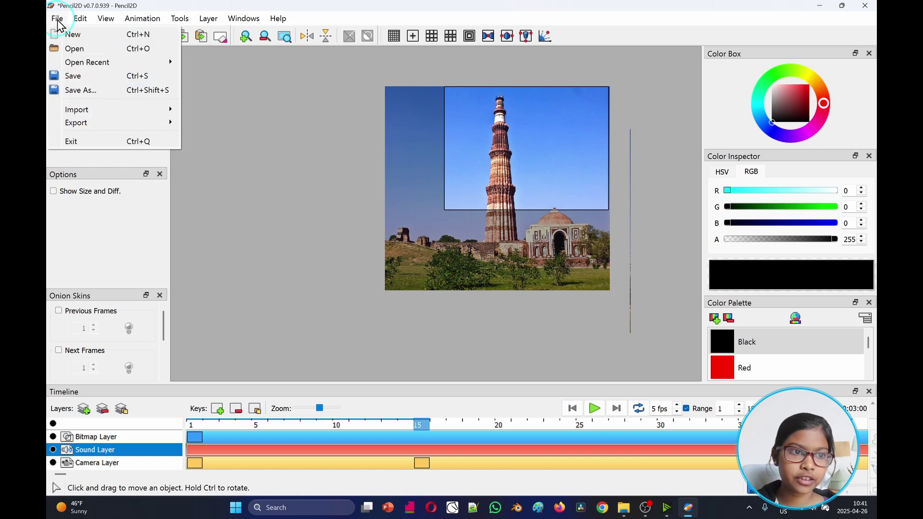
mouse_move(92, 123)
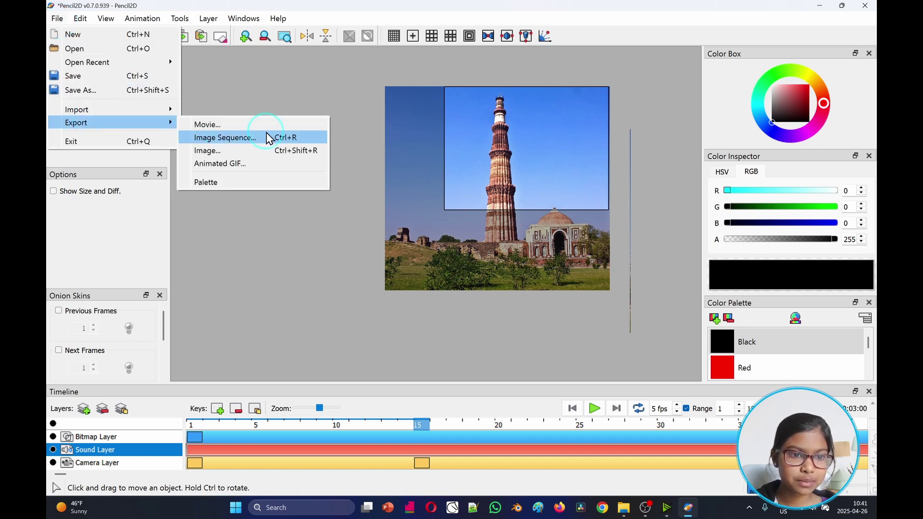
click(267, 163)
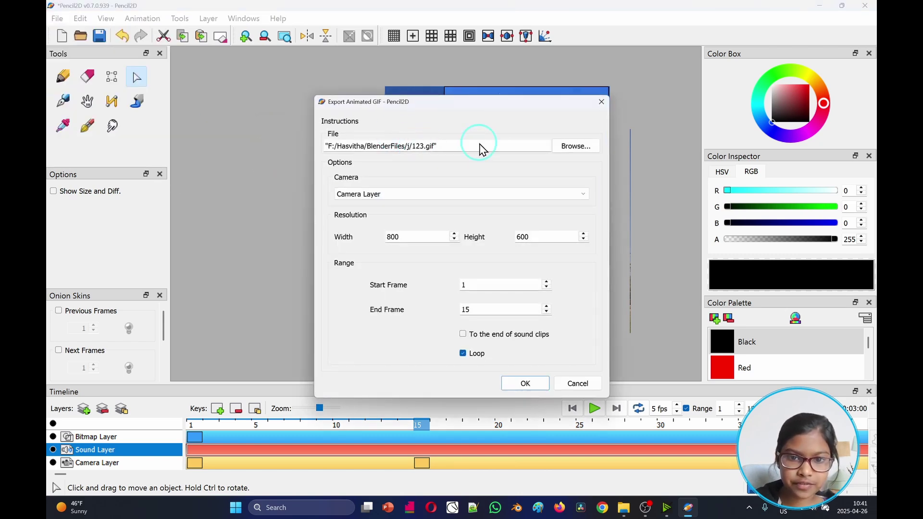
click(573, 147)
text(45678.gif)
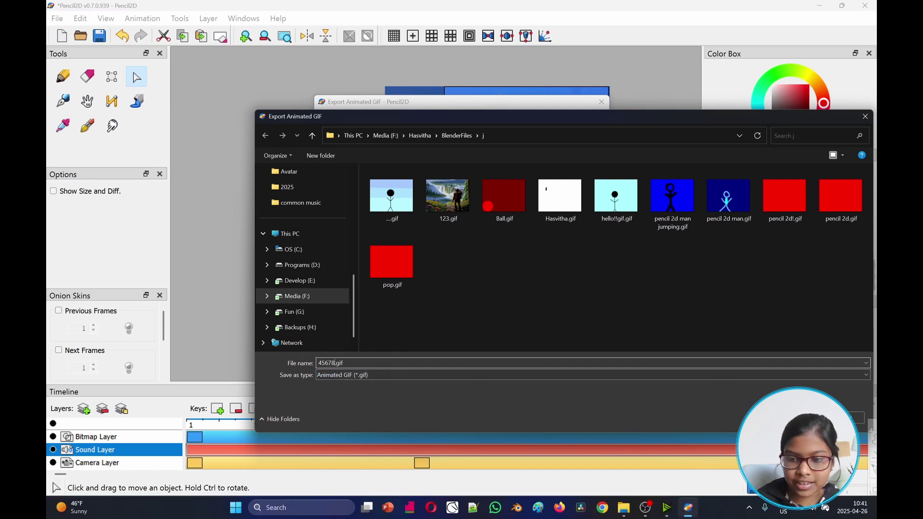
click(788, 418)
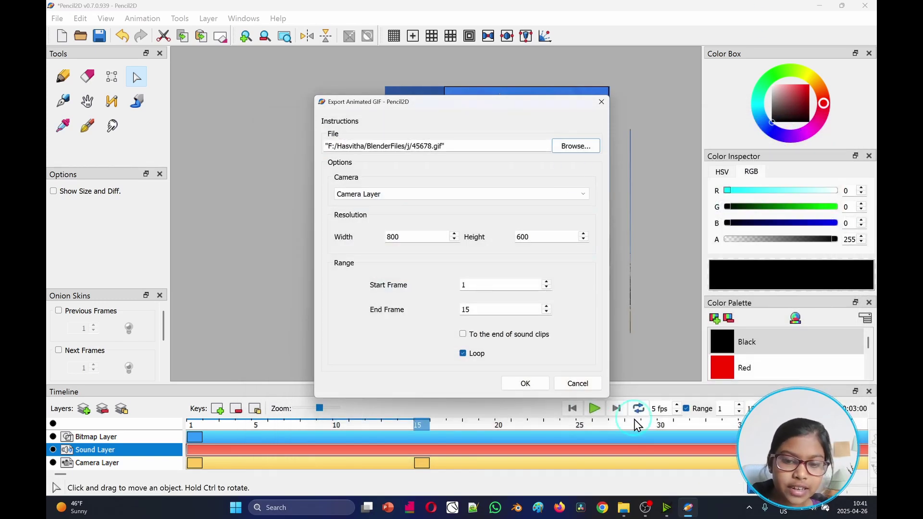
click(539, 389)
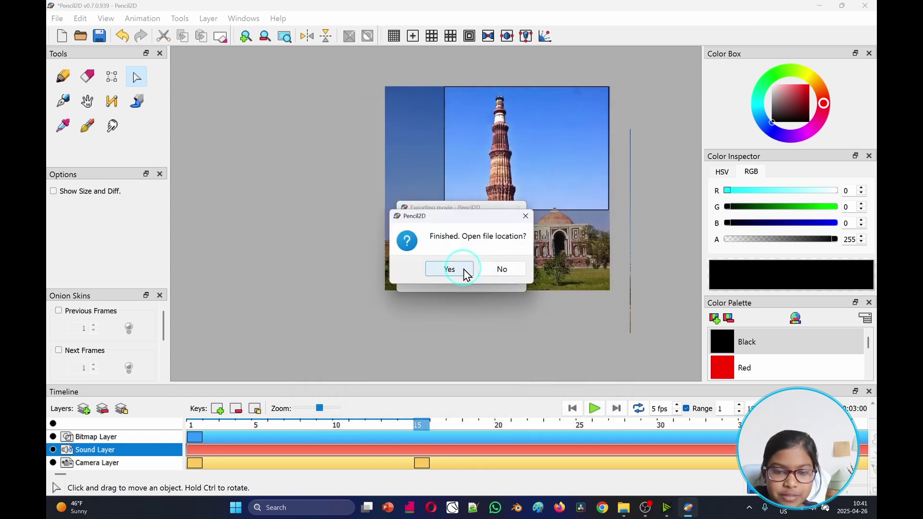
Step: Open the export folder, watch 45678.gif in the image viewer, and close the viewer
click(465, 271)
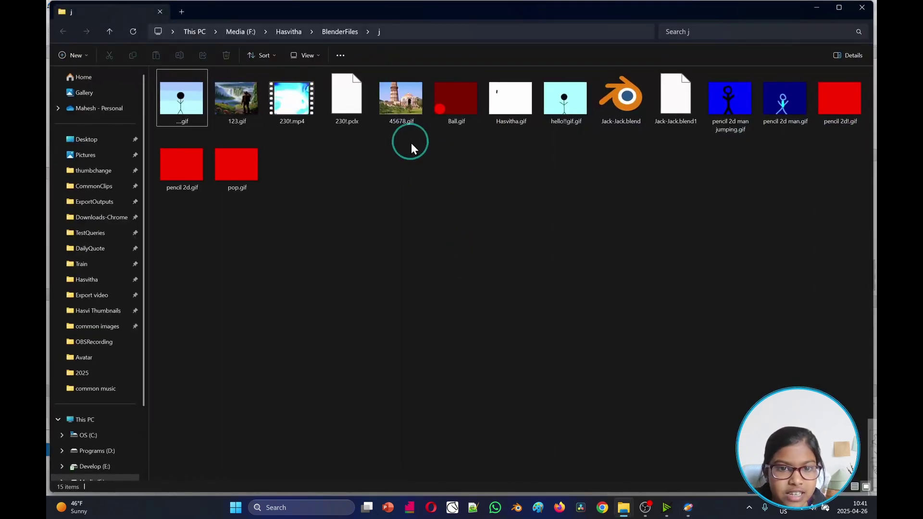
double_click(401, 110)
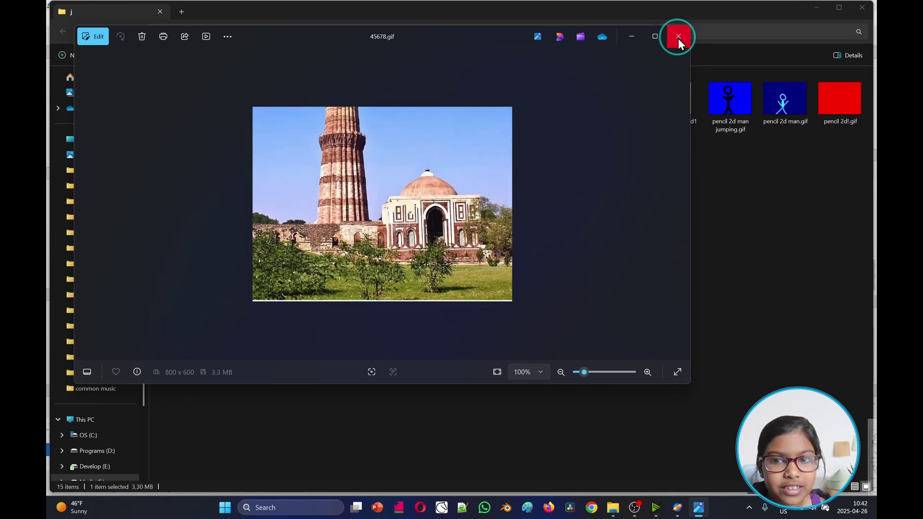
click(678, 38)
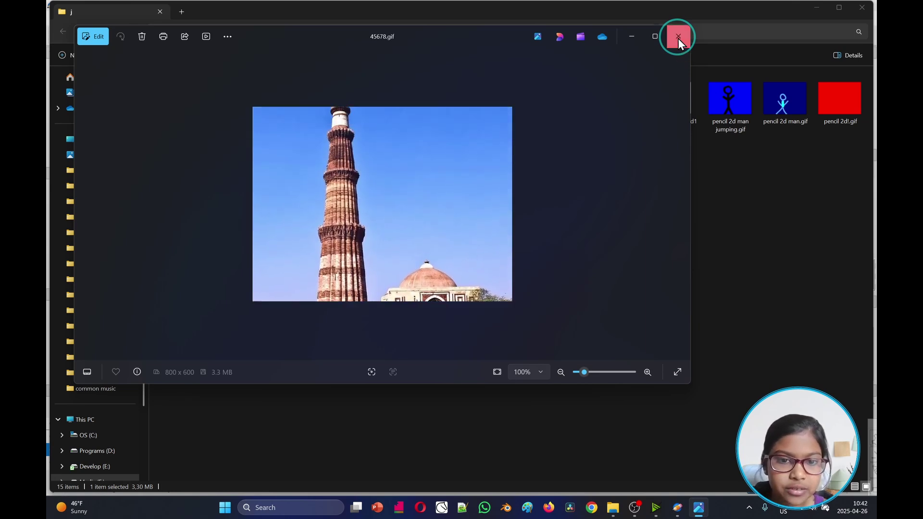
Step: Switch back to Pencil2D and export frames 1 to 15 as the movie 230!.mp4, using the Camera Layer at 800 × 600
mouse_move(660, 510)
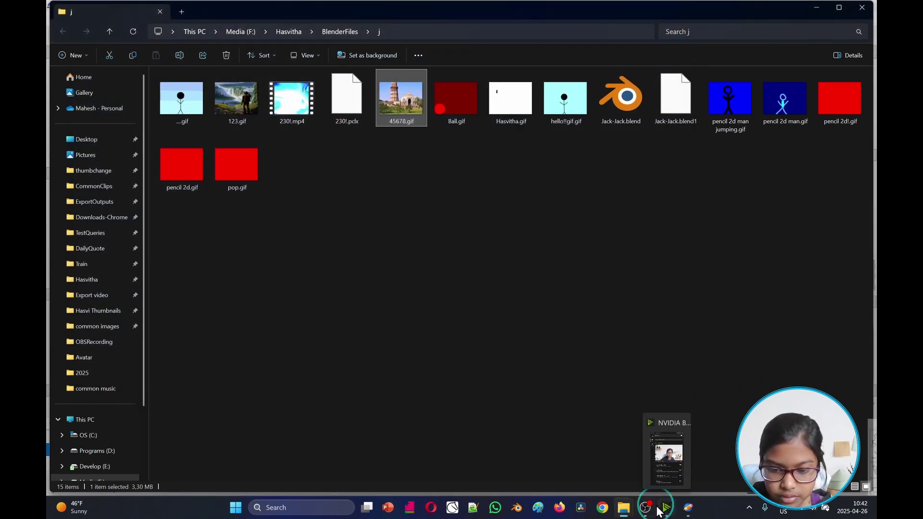
click(688, 508)
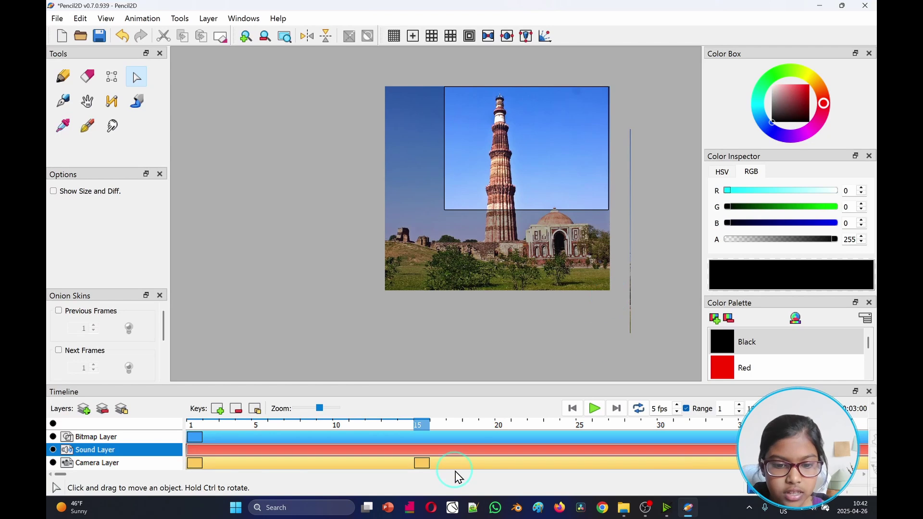
click(51, 19)
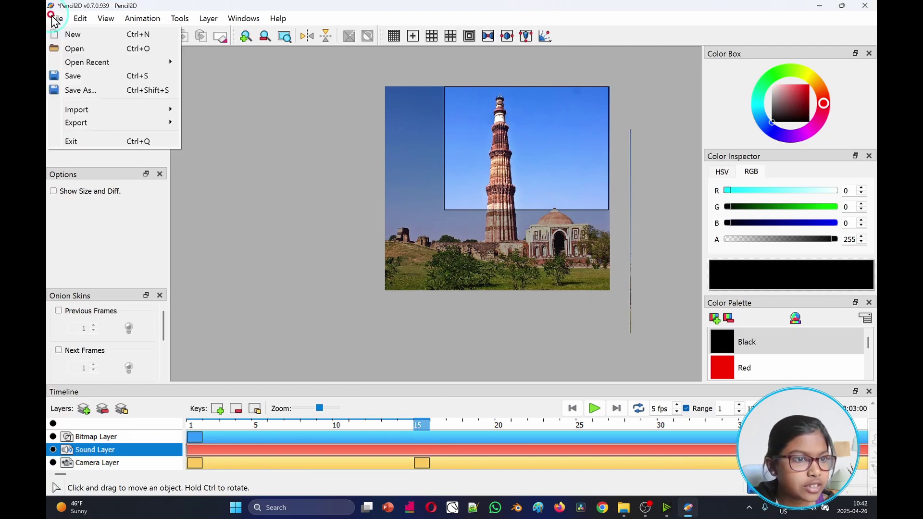
click(99, 123)
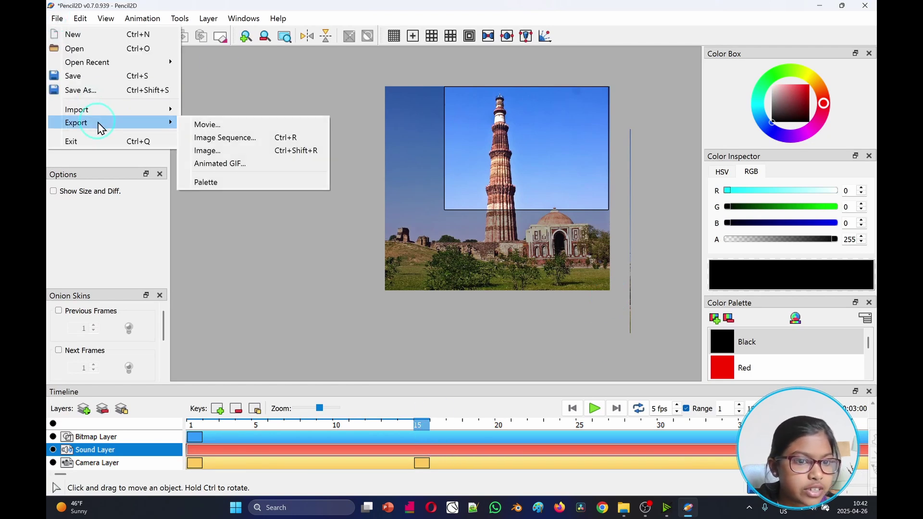
click(237, 126)
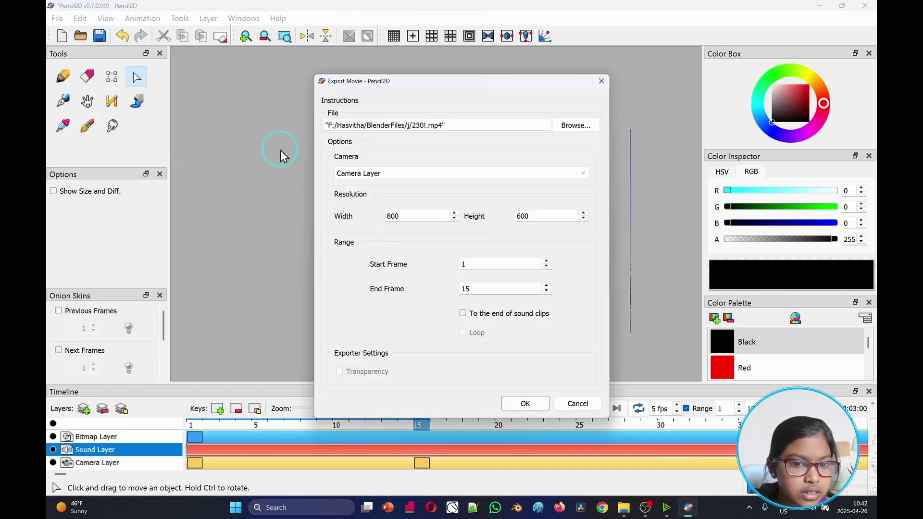
click(525, 404)
Step: Open the exported movie 230!.mp4, watch it in the video player, and close the player
click(449, 269)
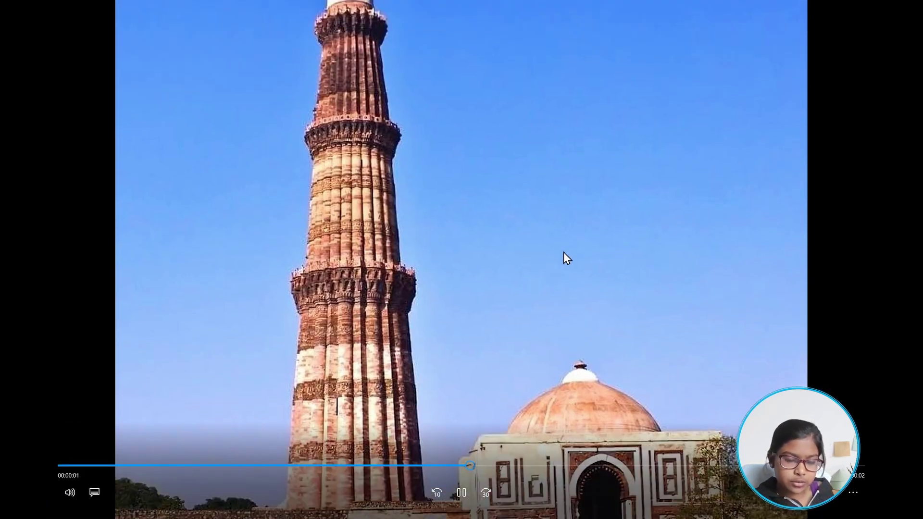
double_click(565, 251)
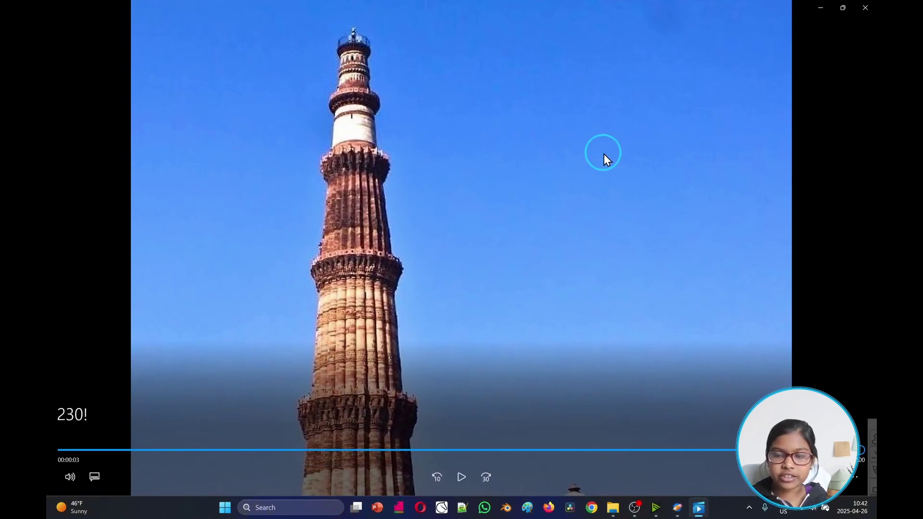
key(alt+F4)
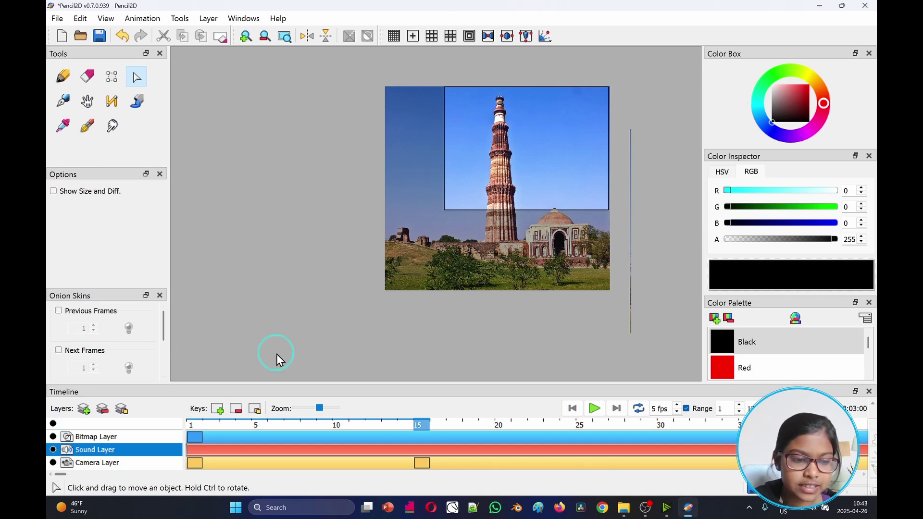
Step: Start a new animation, discarding the changes to the current one, and activate the Pencil tool
click(60, 38)
click(465, 272)
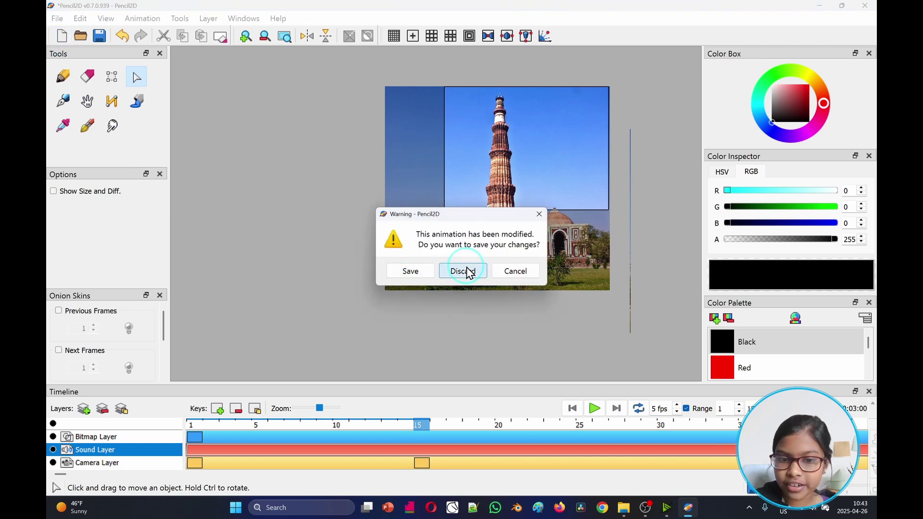
scroll(528, 125, up, 3)
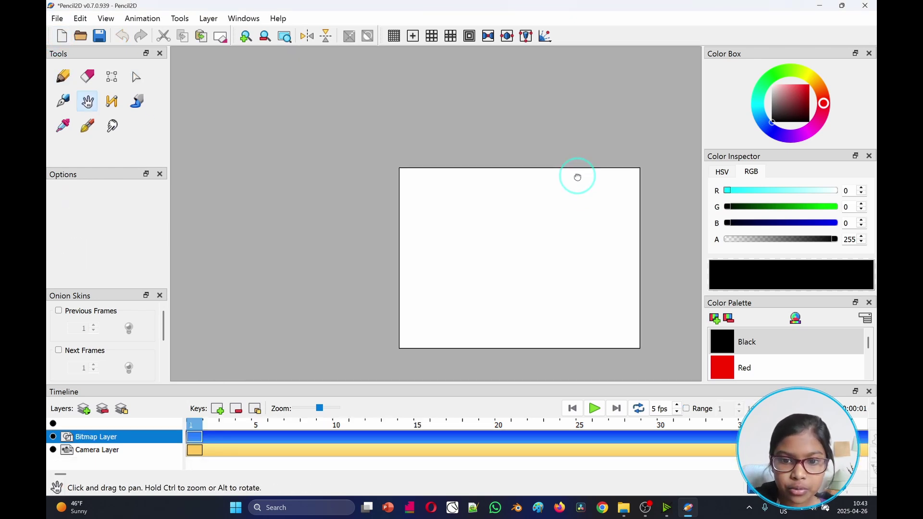
drag(560, 213, 554, 201)
key(p)
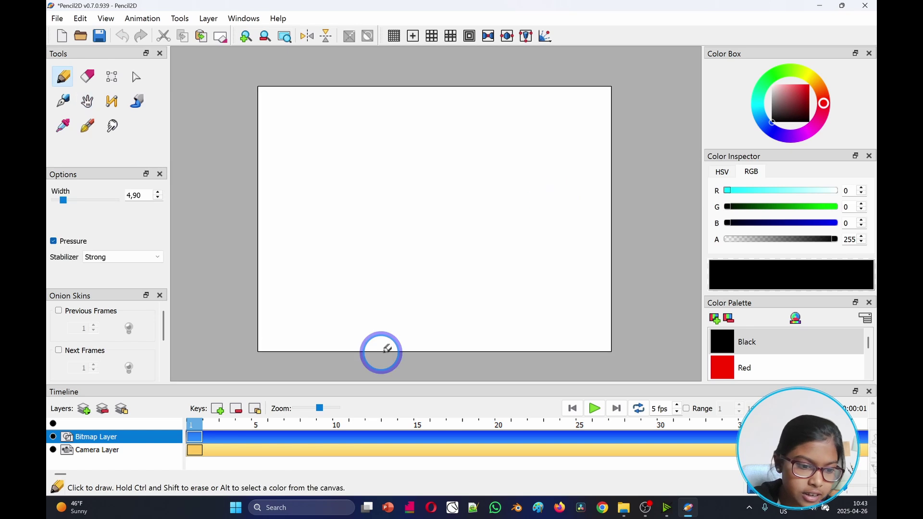
Step: Add a new vector layer named Vector Layer
click(86, 410)
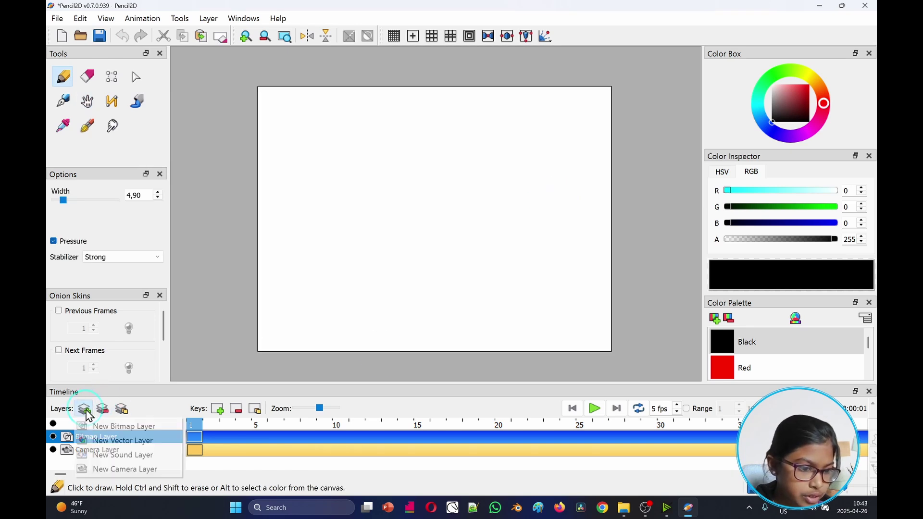
click(118, 441)
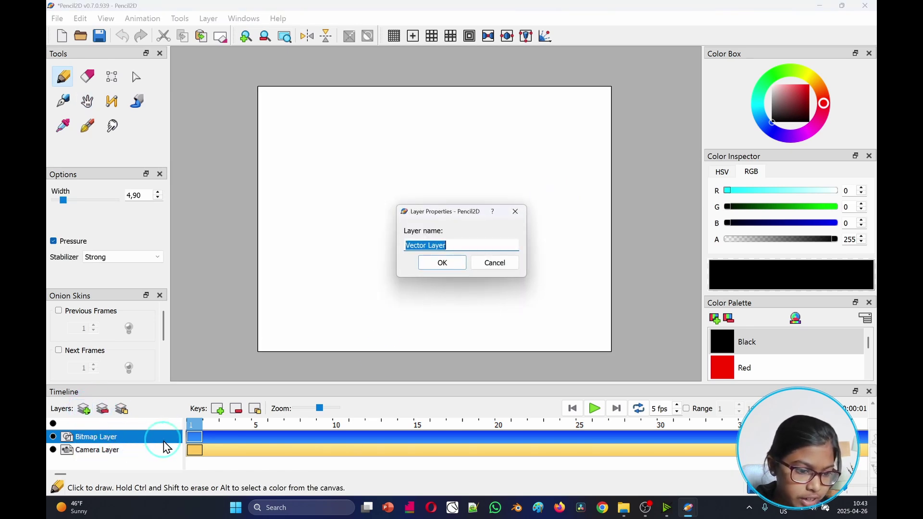
click(440, 263)
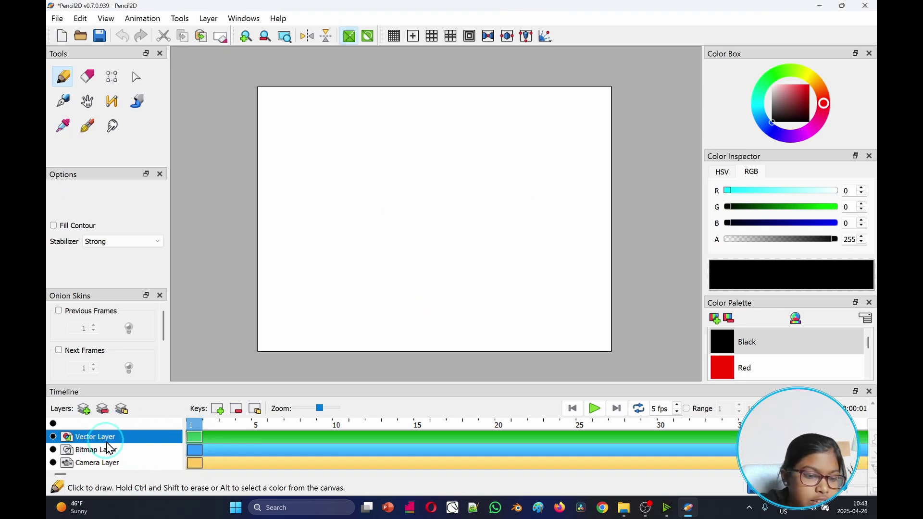
Step: Show the grid, center, thirds, golden ratio and safe area overlays on the canvas, and hide them again
click(391, 41)
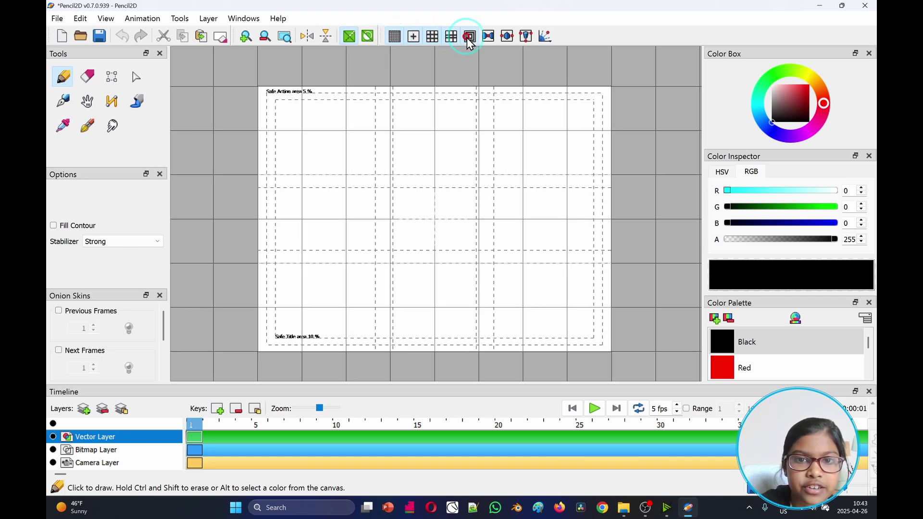
click(395, 39)
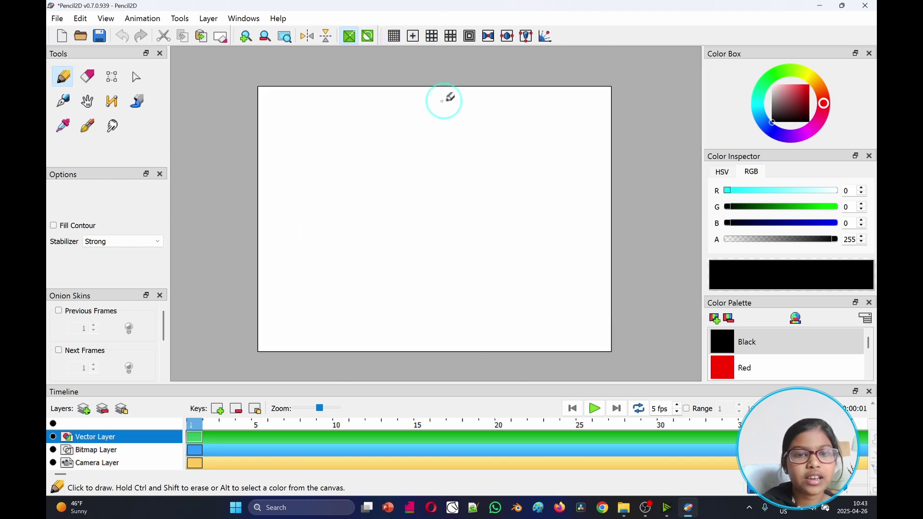
Step: Show the grid overlay to examine it at different zoom levels, and replace it with the center overlay
click(394, 39)
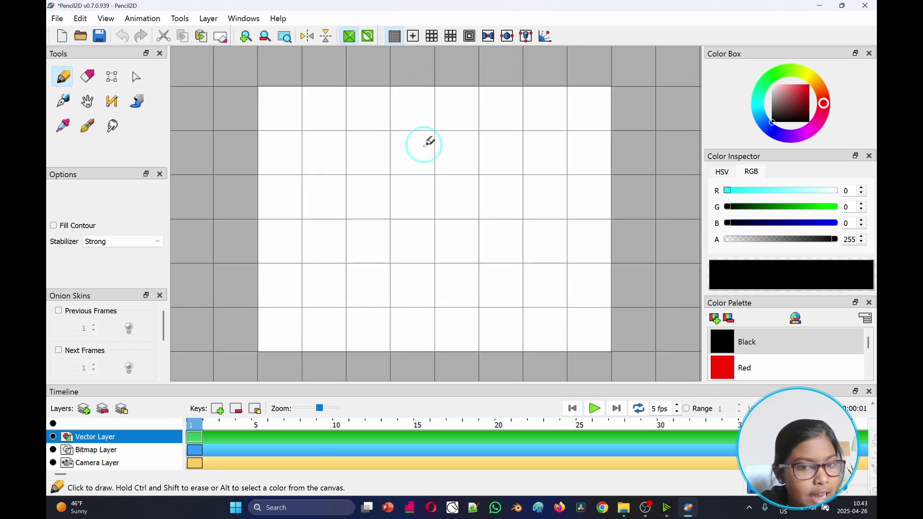
scroll(425, 142, up, 2)
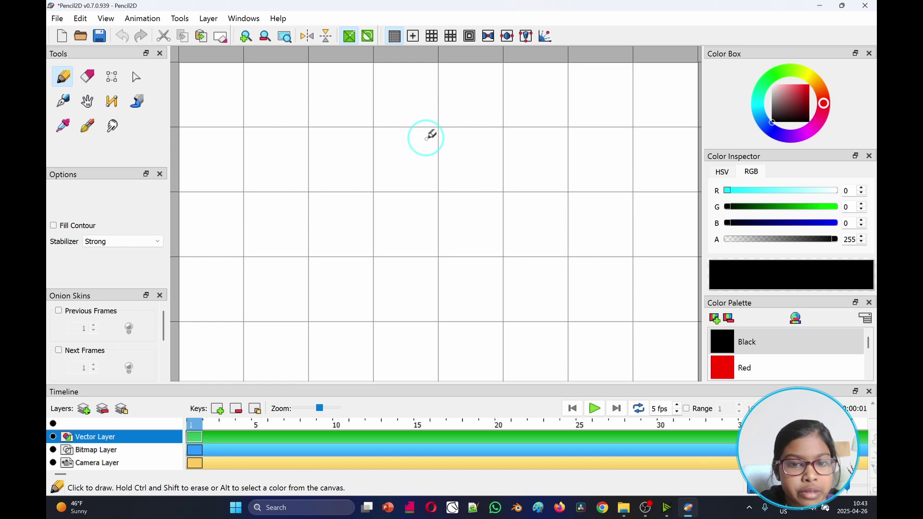
scroll(425, 138, down, 2)
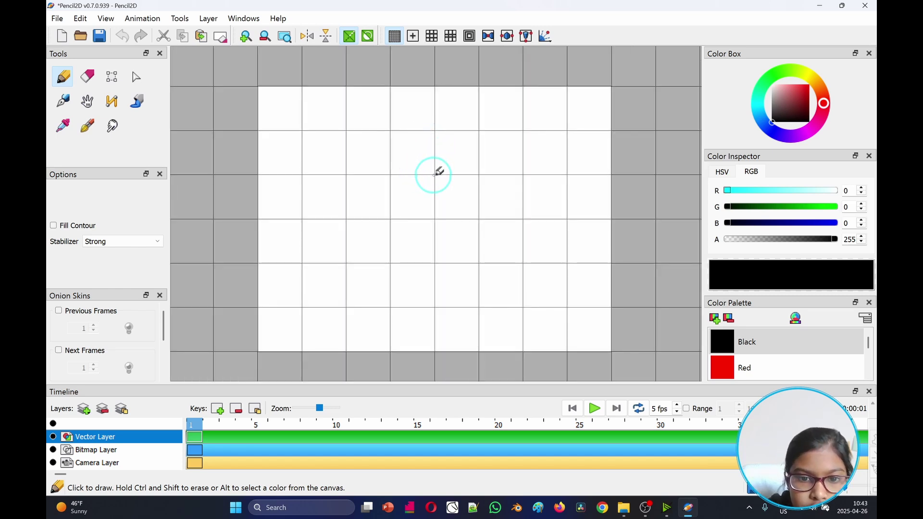
click(401, 38)
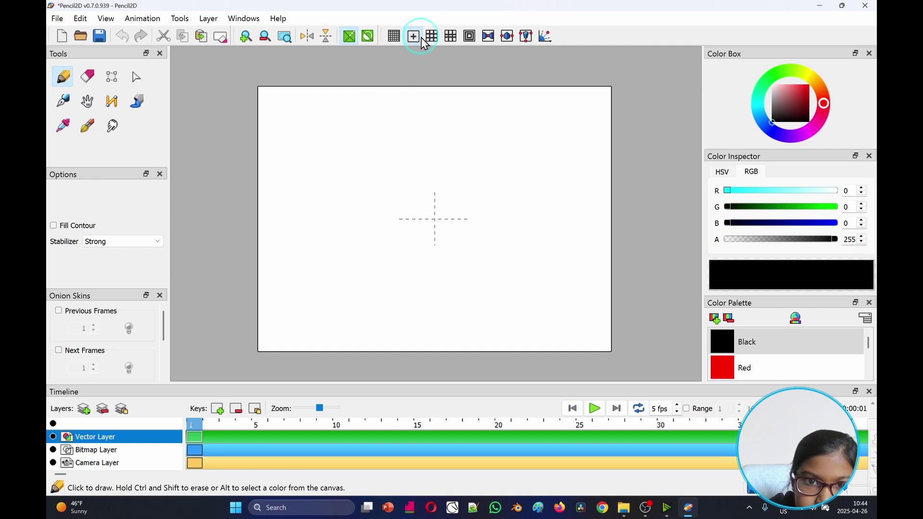
Step: Draw trial pencil strokes near the center overlay's crosshair at different zoom levels and undo them
scroll(423, 149, up, 4)
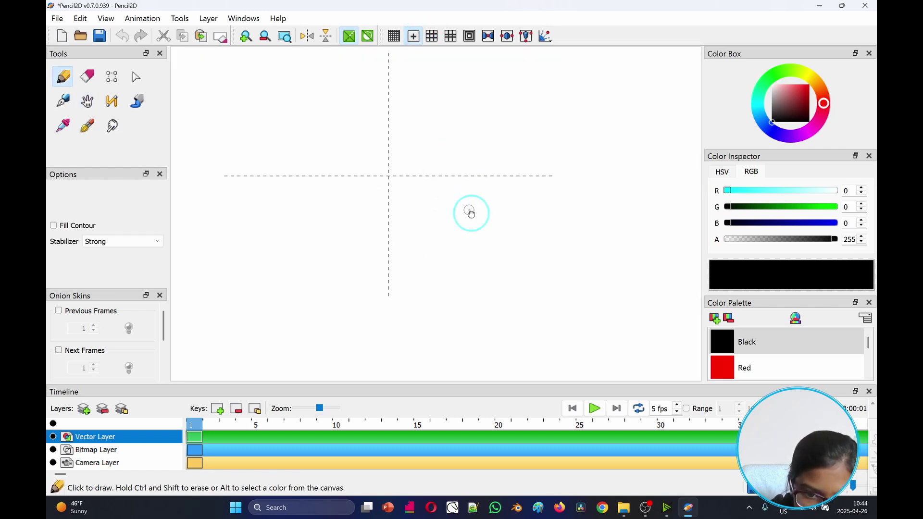
drag(470, 213, 544, 262)
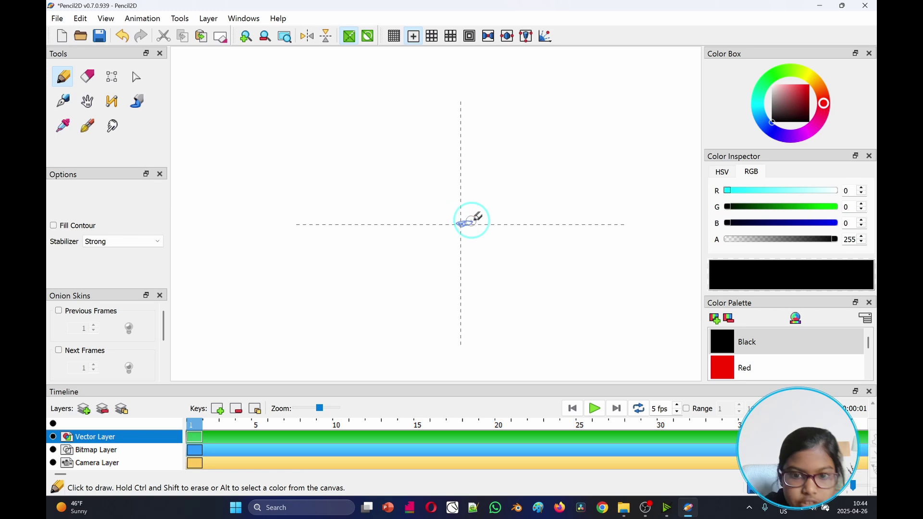
key(ctrl+z)
scroll(511, 196, down, 2)
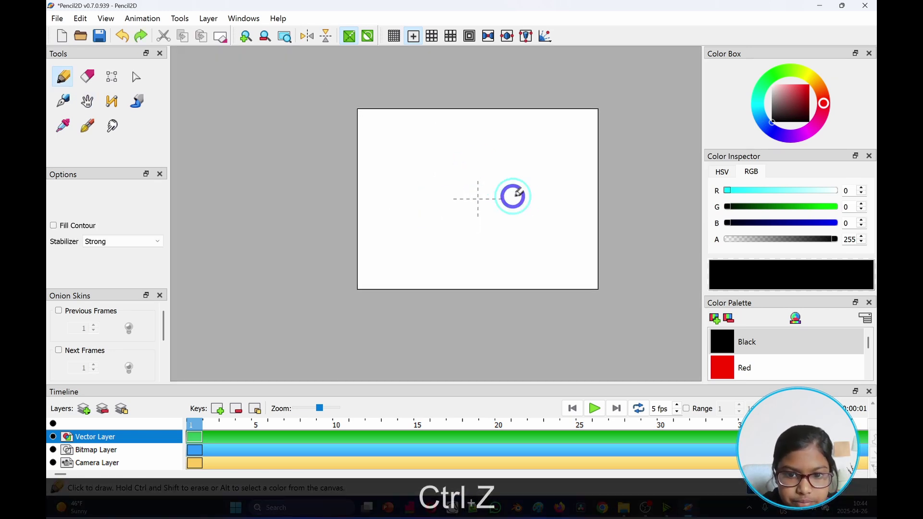
scroll(524, 199, up, 2)
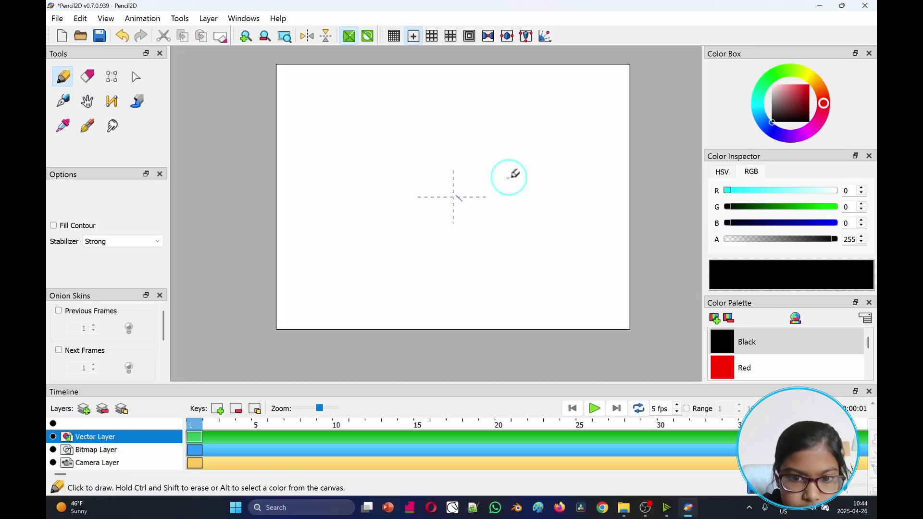
key(ctrl+z)
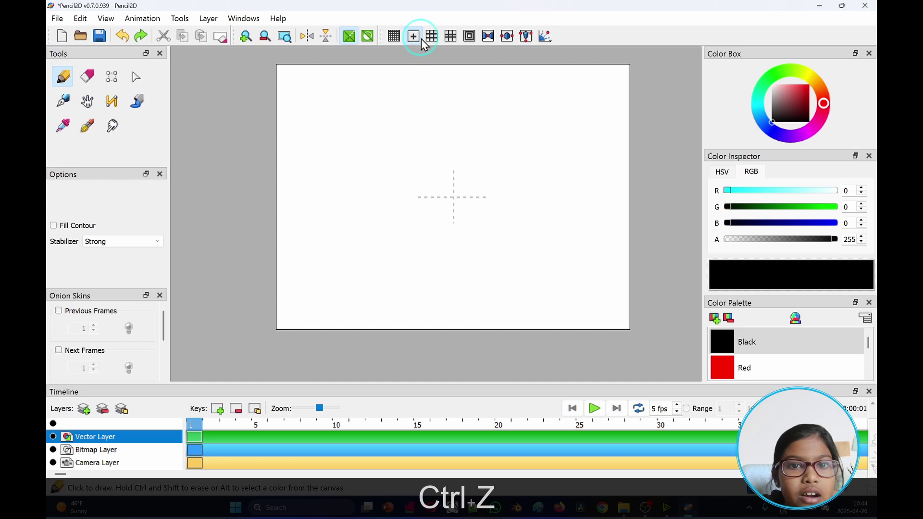
Step: Replace the center overlay with the thirds overlay, briefly showing the grid and golden ratio overlays in between
click(394, 36)
click(413, 36)
click(433, 37)
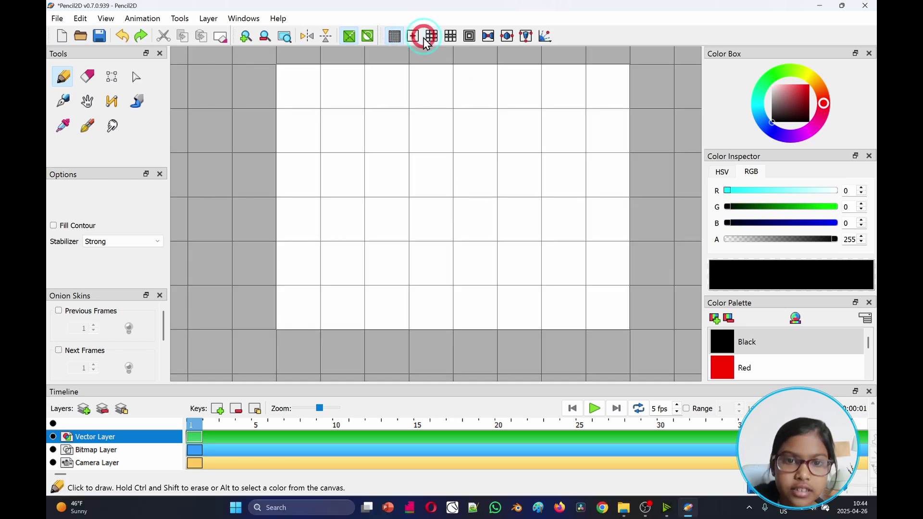
click(451, 36)
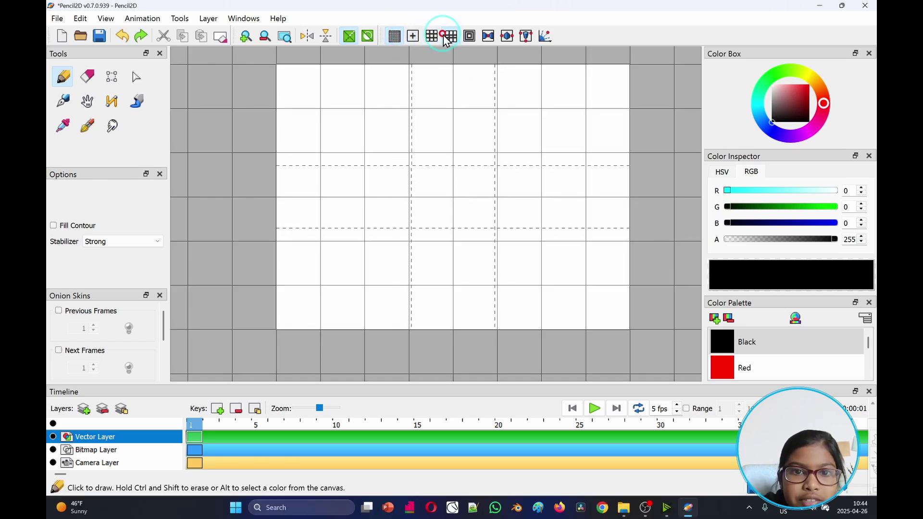
click(433, 36)
click(394, 36)
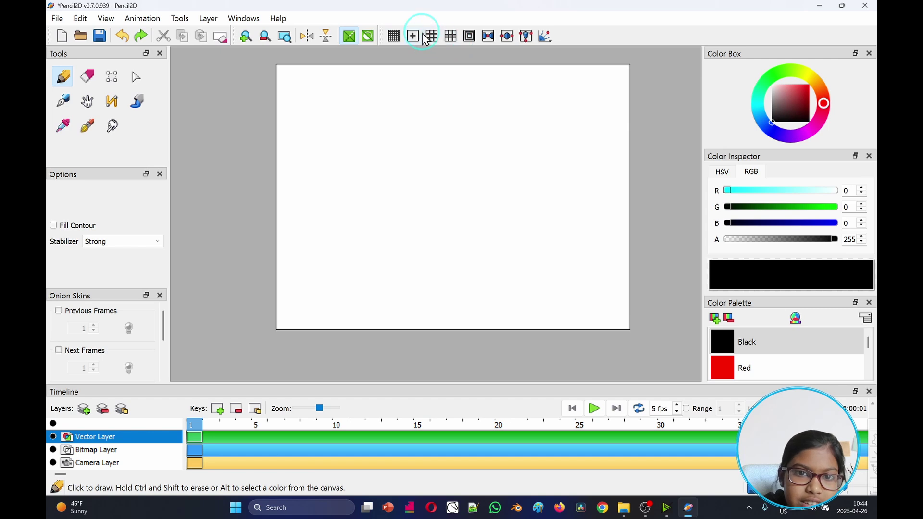
click(432, 36)
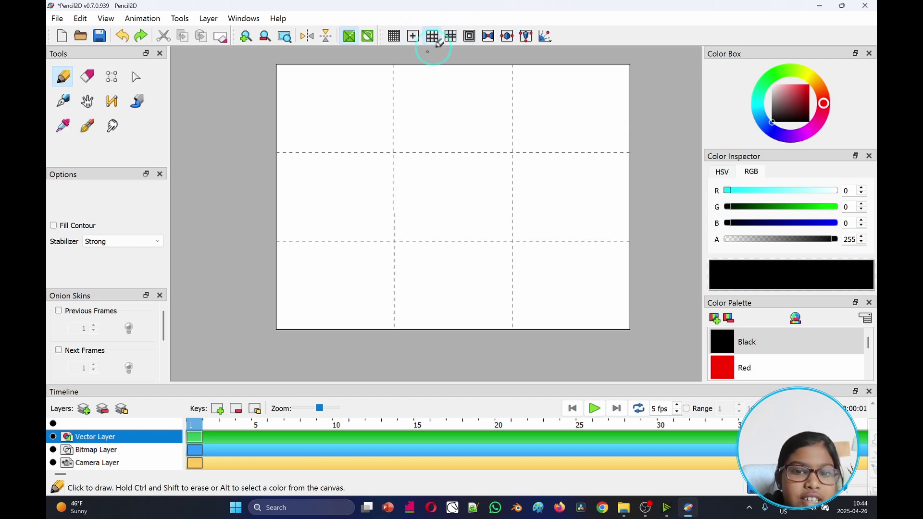
Step: Draw a wavy trial pencil stroke along the upper thirds line, undo it, and activate the Brush tool
mouse_move(393, 152)
mouse_down()
mouse_move(492, 136)
mouse_move(539, 165)
mouse_up()
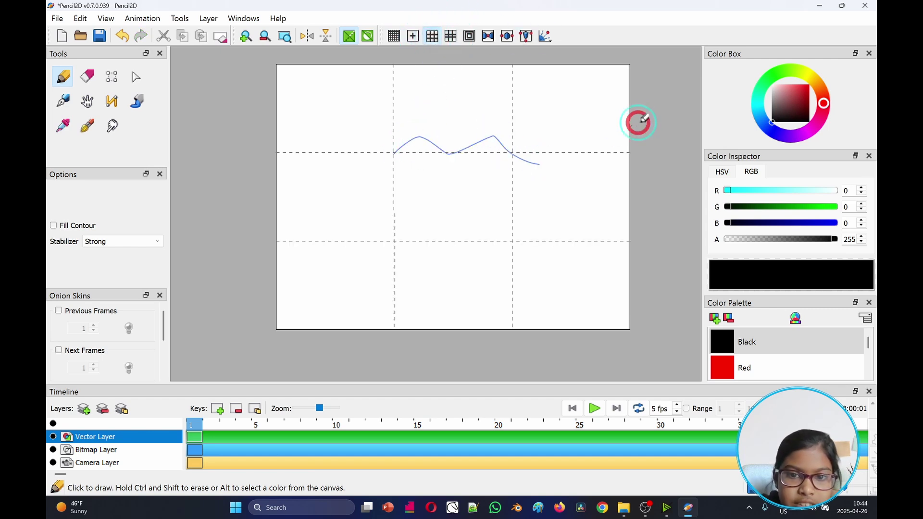
key(ctrl+z)
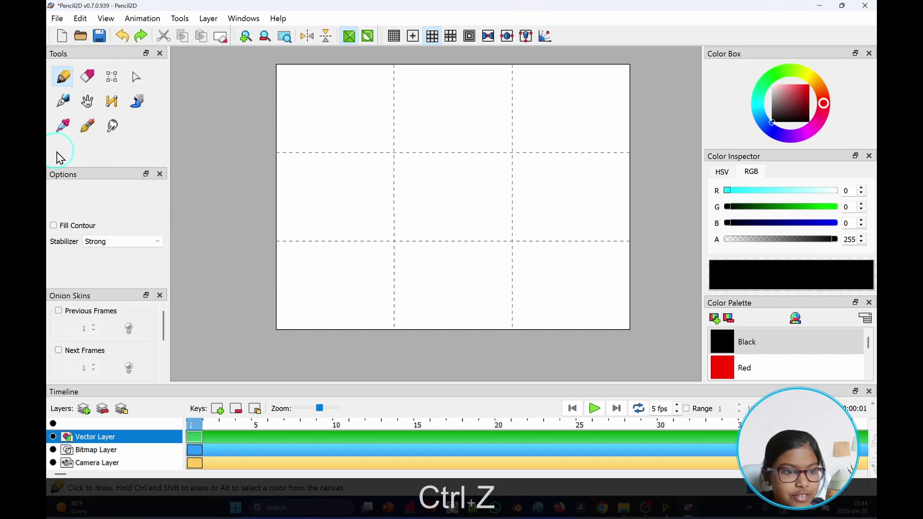
click(81, 129)
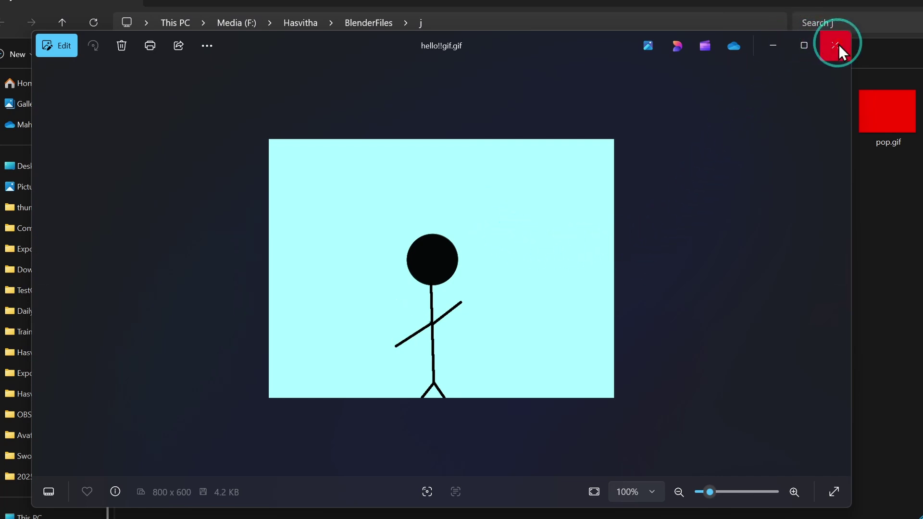
Step: Close the hello!!gif.gif preview and play the black ball animation in Pencil2D
click(839, 44)
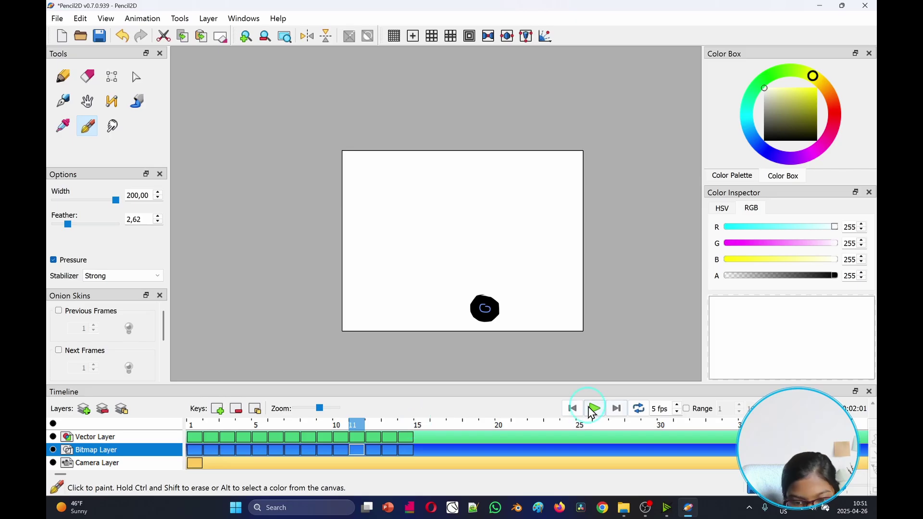
click(594, 410)
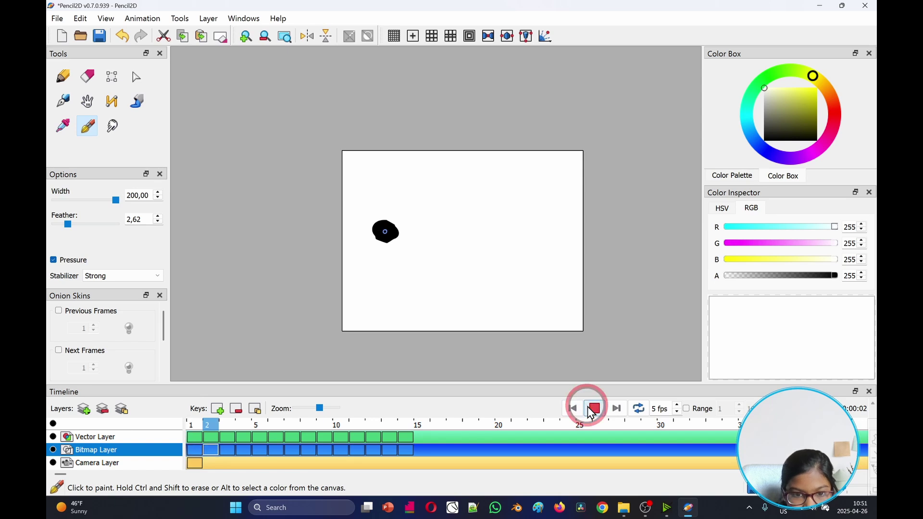